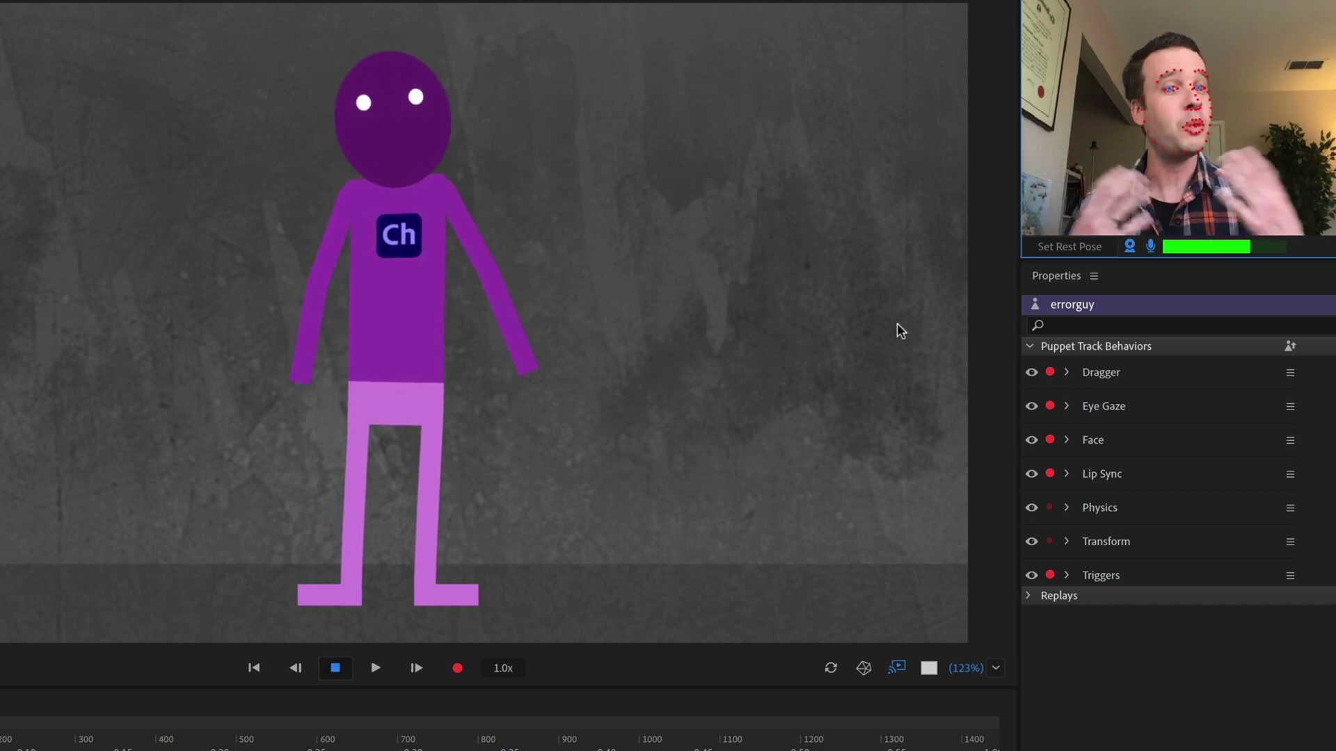
# Drag the puppet's hands up, out and around the scene to test how its arms move
pyautogui.click(549, 408)
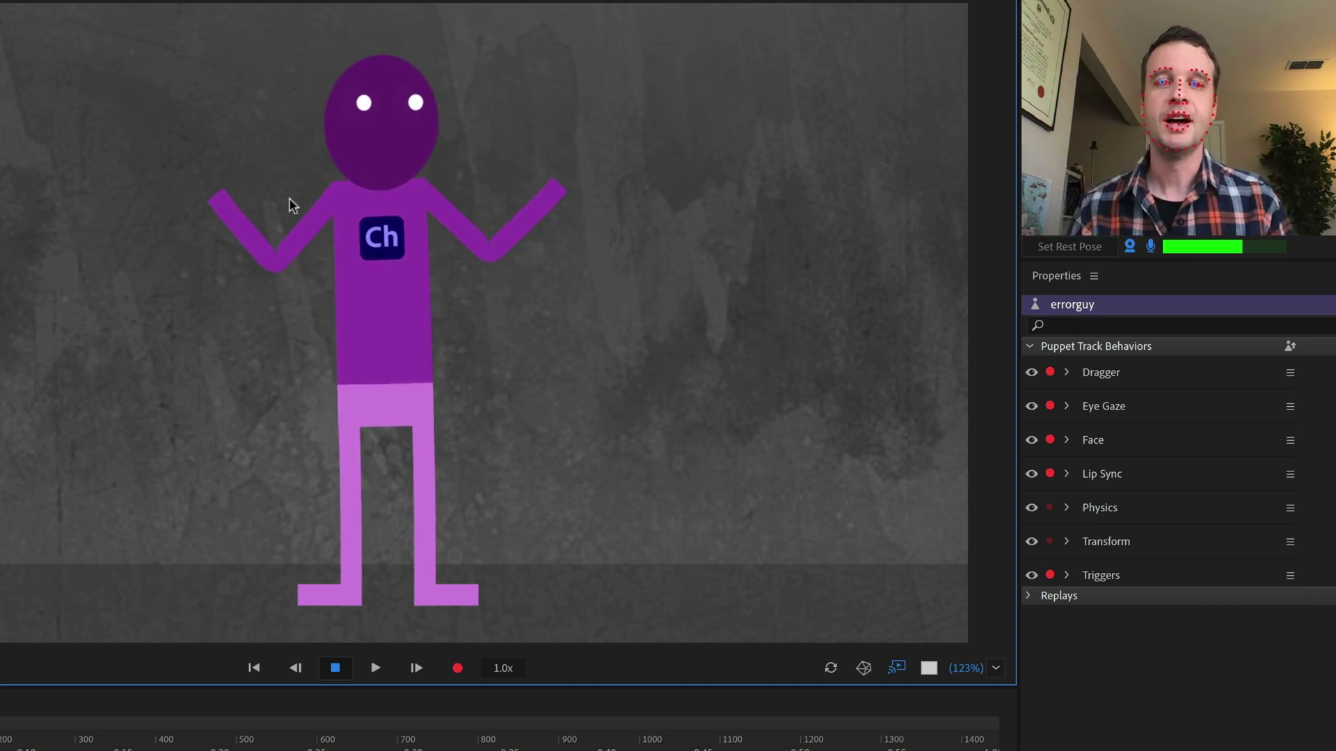
pyautogui.moveTo(223, 224); pyautogui.dragTo(297, 105)
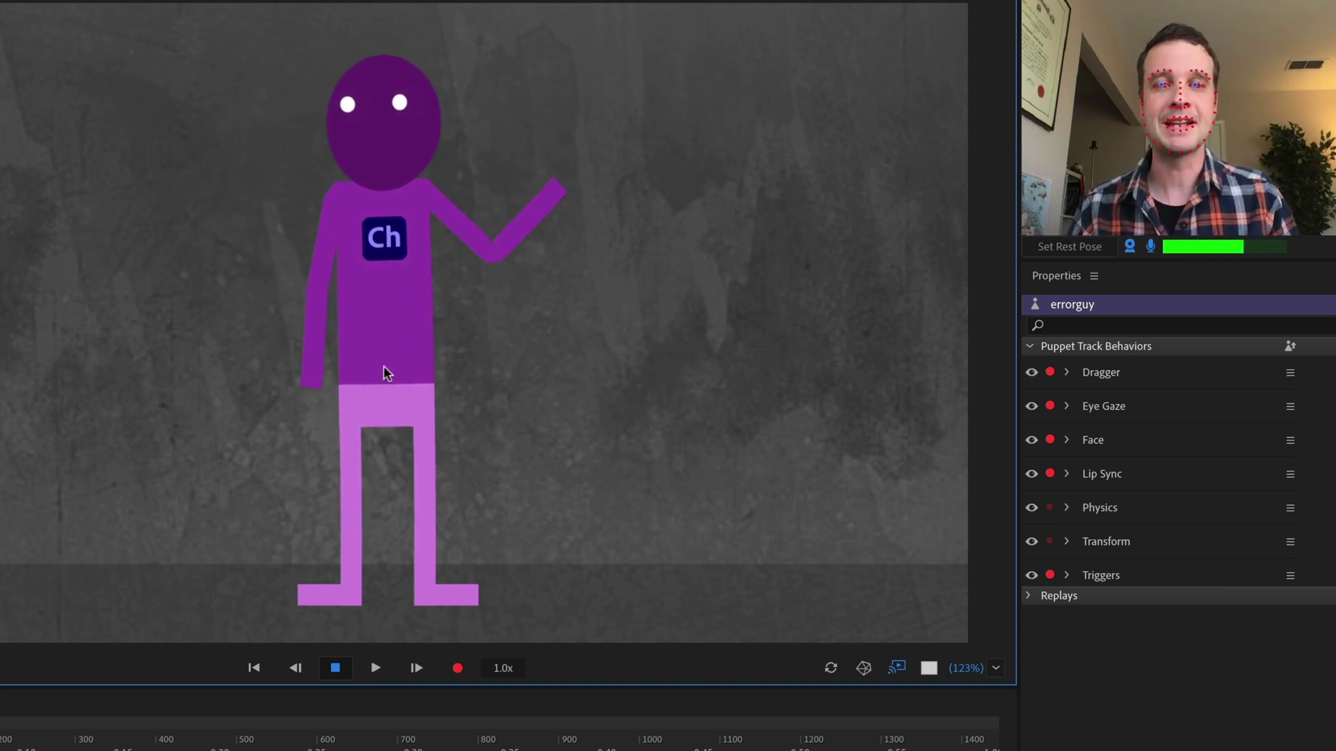
pyautogui.moveTo(267, 376); pyautogui.dragTo(226, 195)
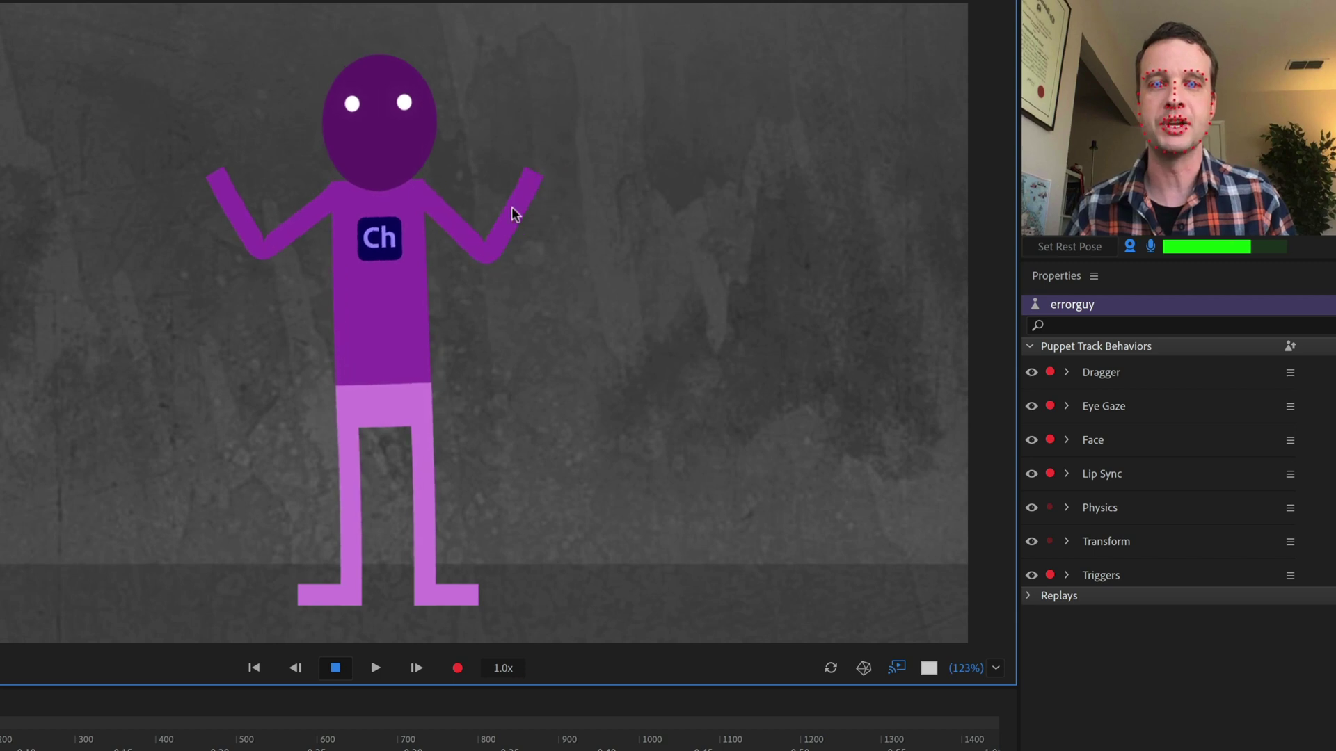
pyautogui.moveTo(513, 207); pyautogui.dragTo(233, 244)
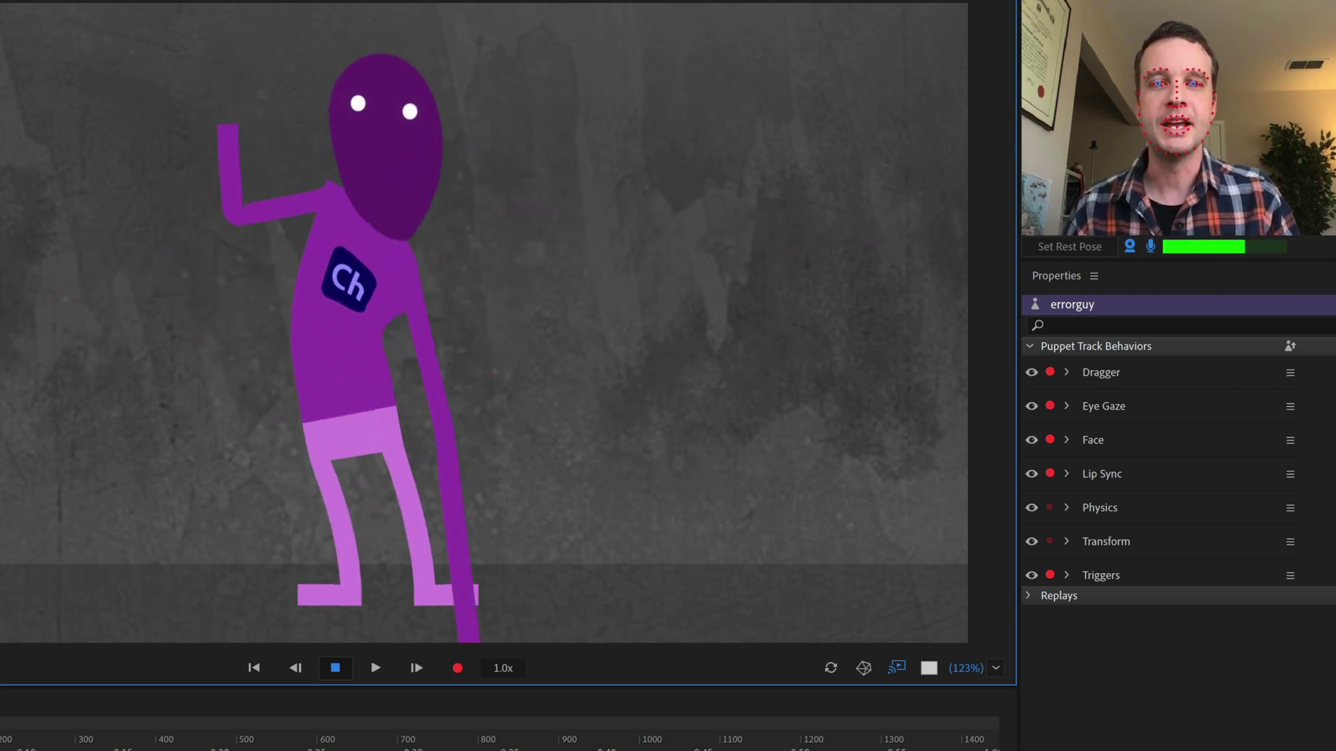
pyautogui.moveTo(557, 31); pyautogui.dragTo(528, 182)
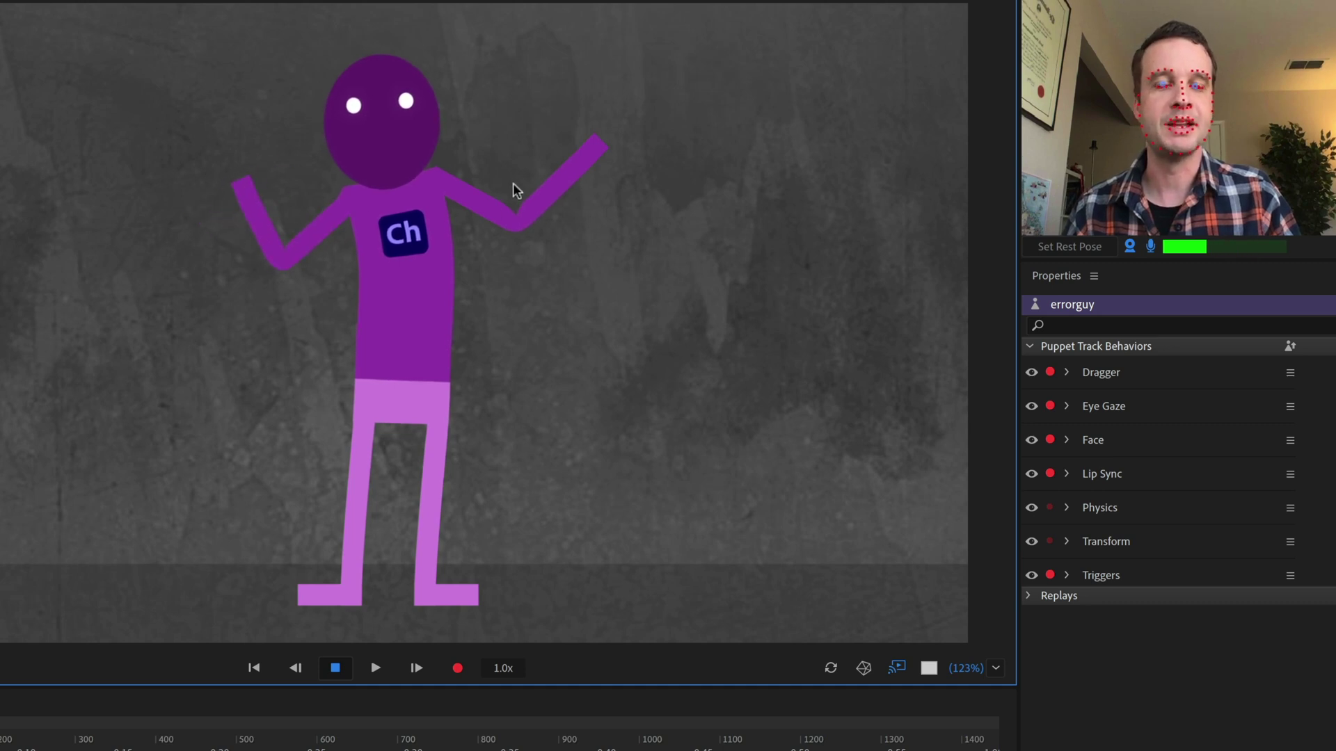
pyautogui.moveTo(561, 186); pyautogui.dragTo(524, 172)
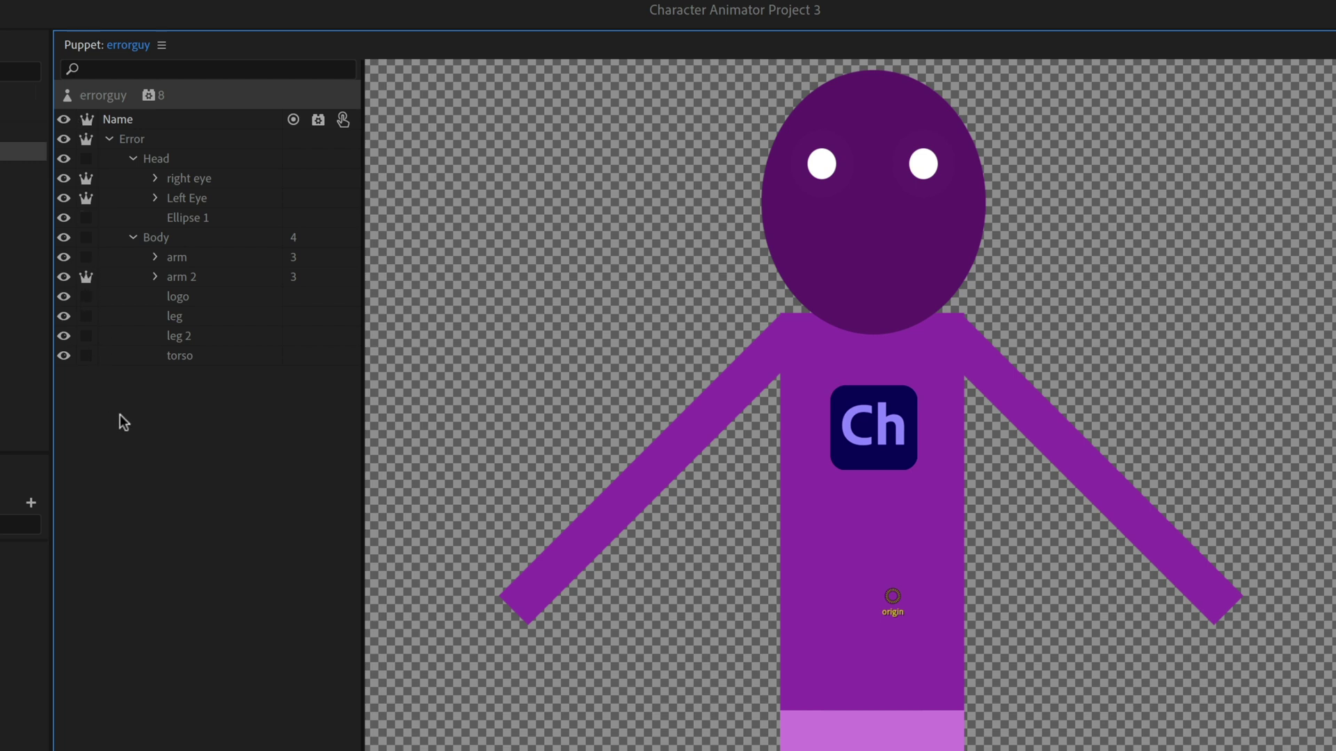
# Compare arm 2 with arm, make the arm layer independent, then pull the arm up to test it
pyautogui.click(204, 277)
pyautogui.click(206, 259)
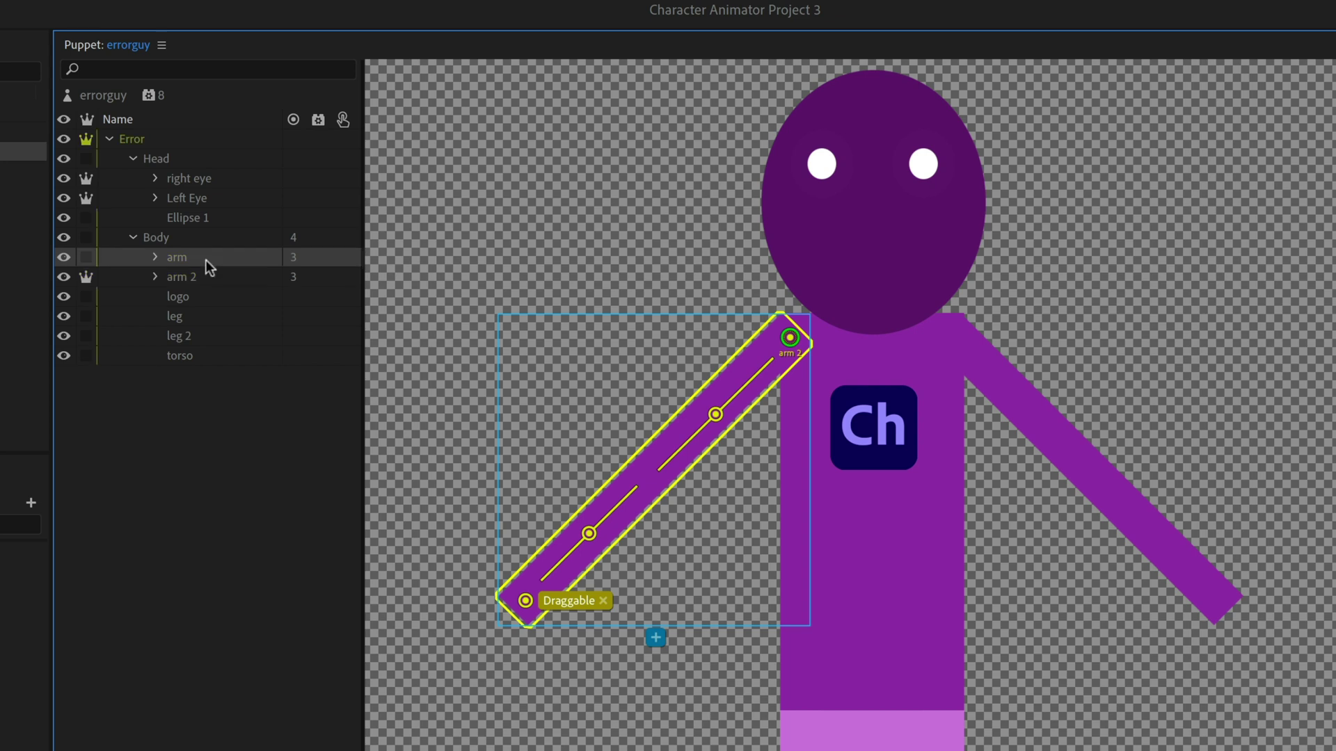
pyautogui.click(199, 277)
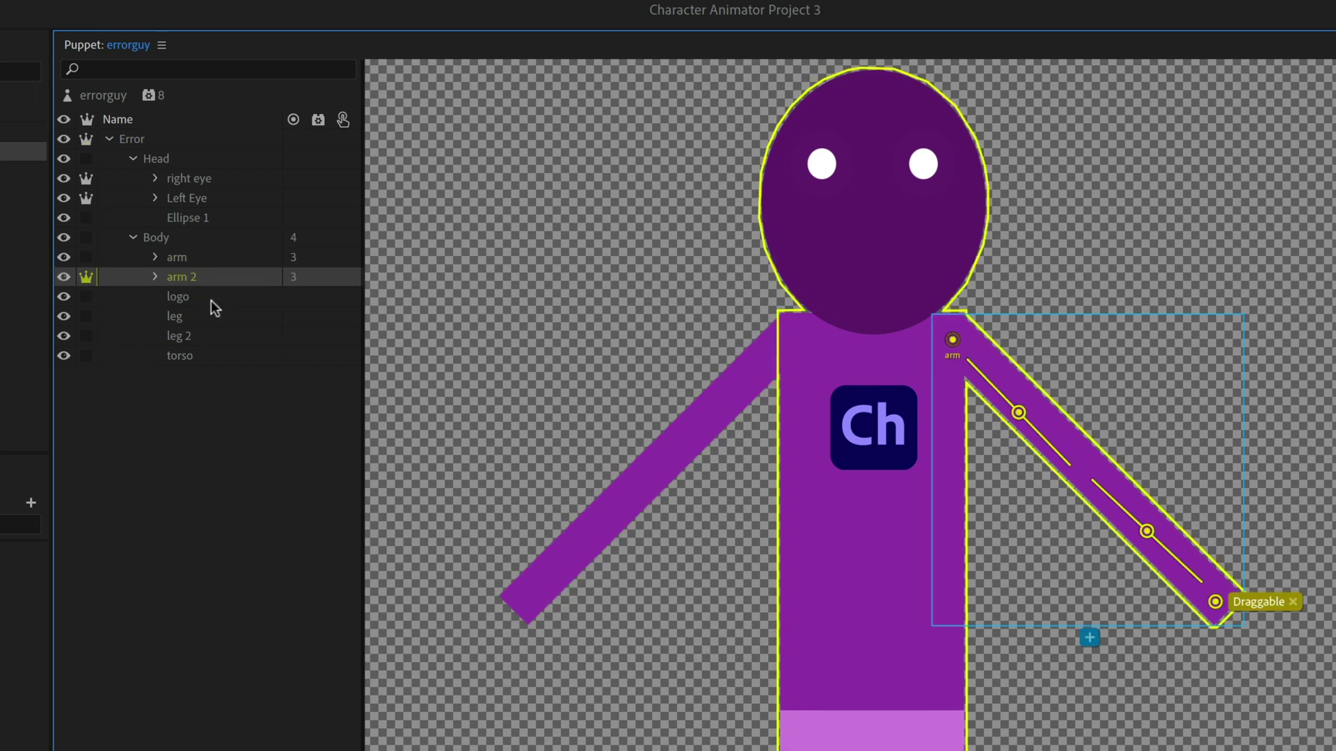
pyautogui.click(199, 262)
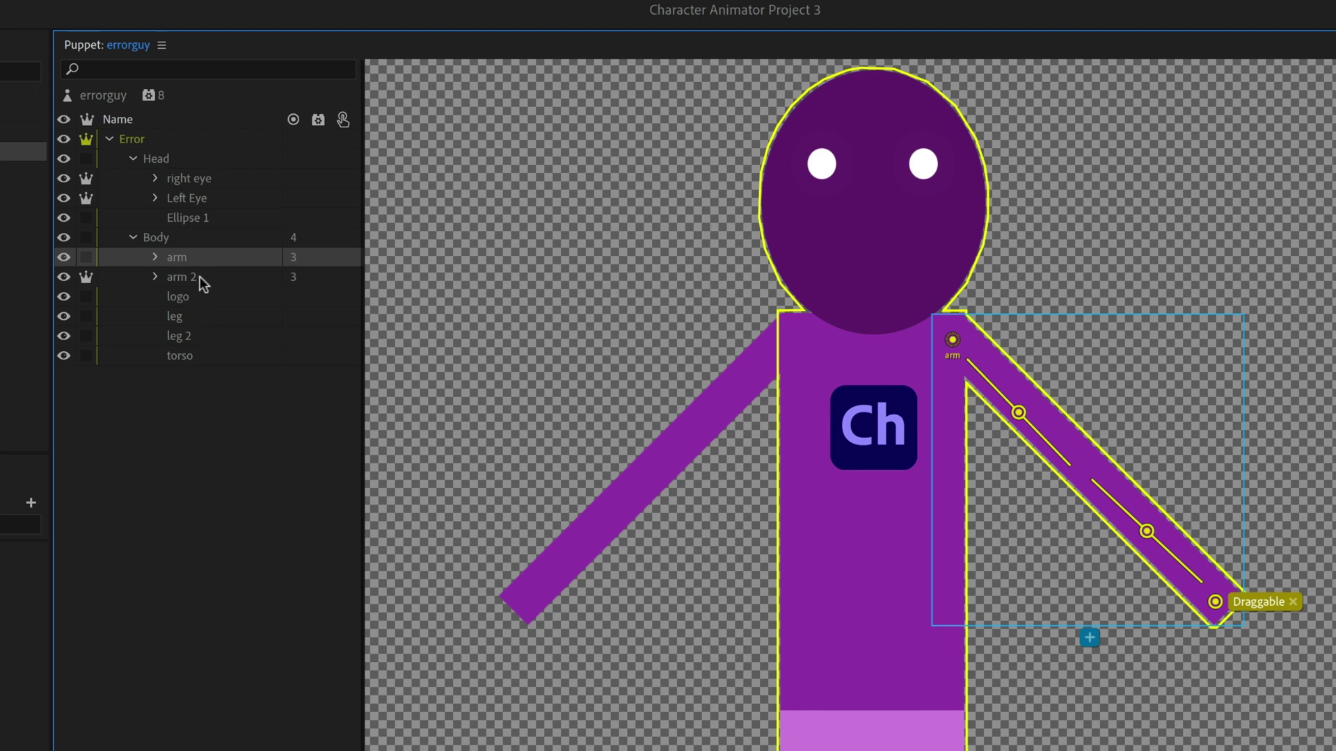
pyautogui.click(85, 257)
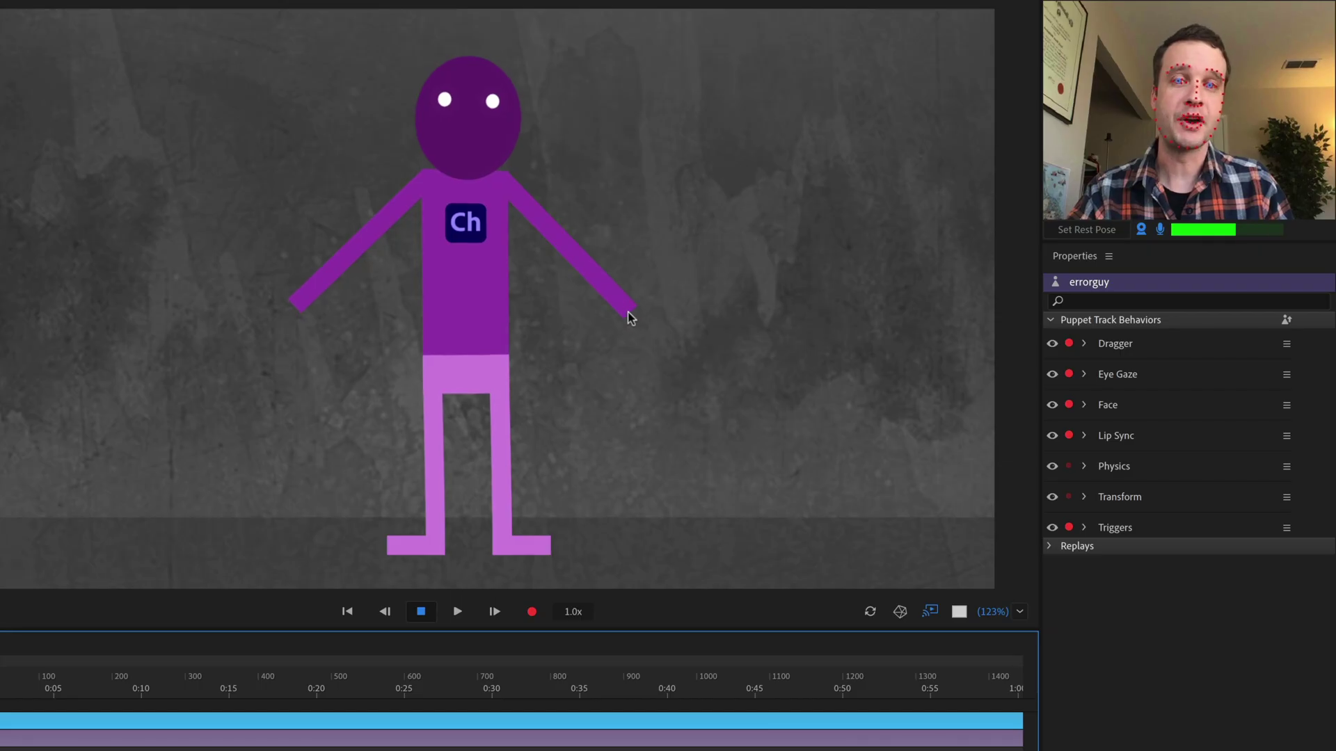
pyautogui.moveTo(627, 312); pyautogui.dragTo(674, 203)
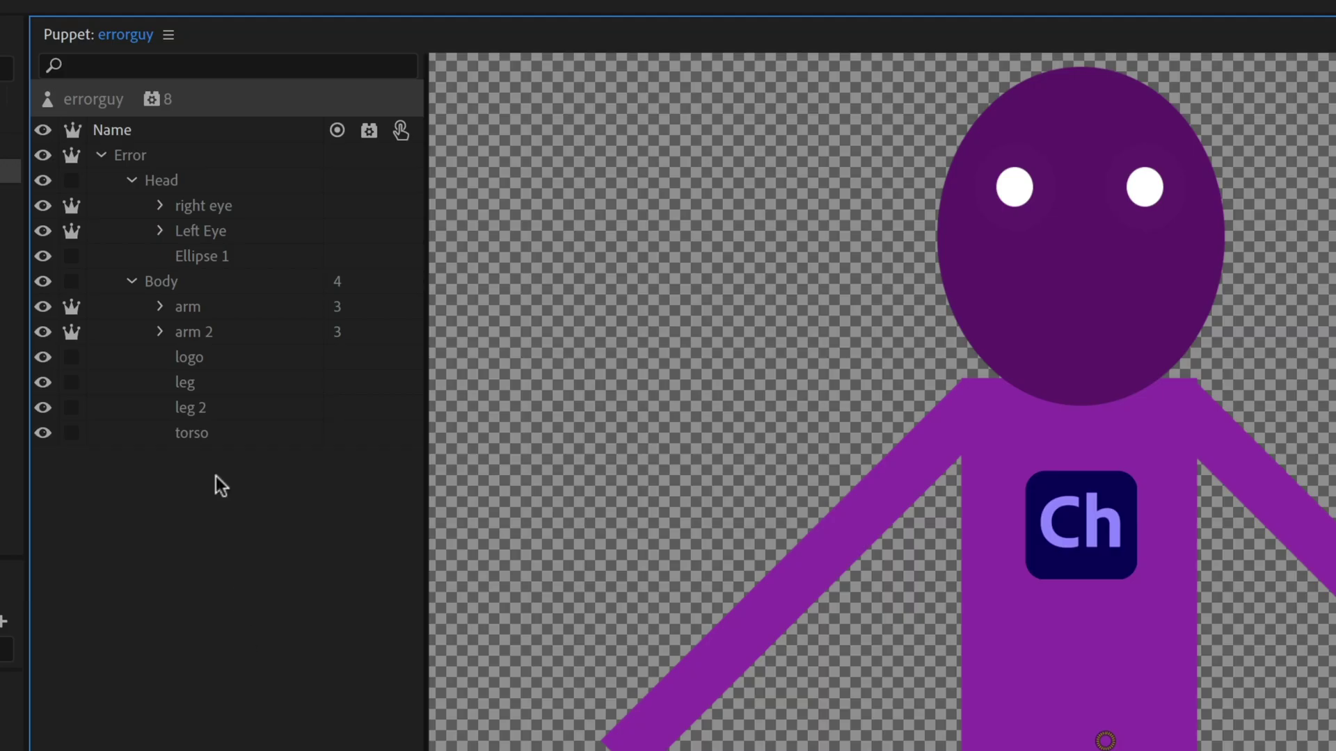
# Collapse the Head group and mark it independent with the crown icon
pyautogui.click(132, 180)
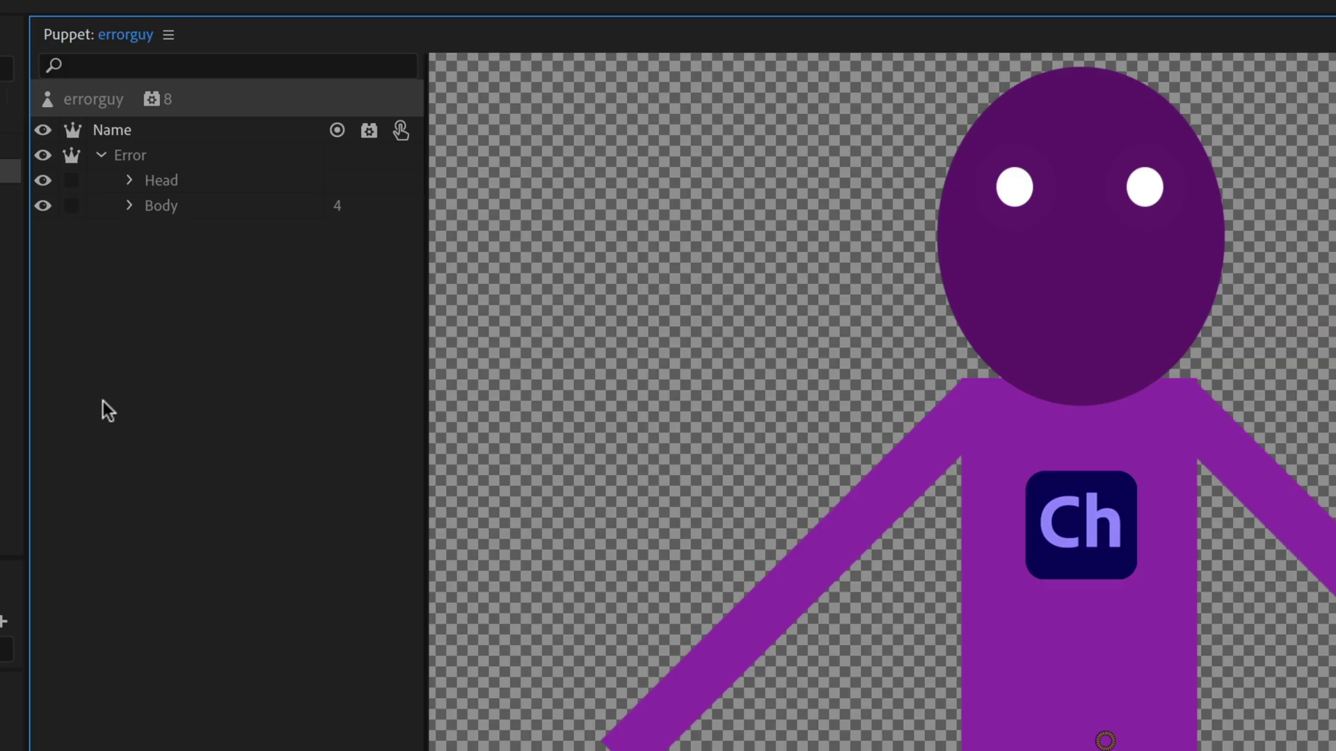
pyautogui.click(73, 182)
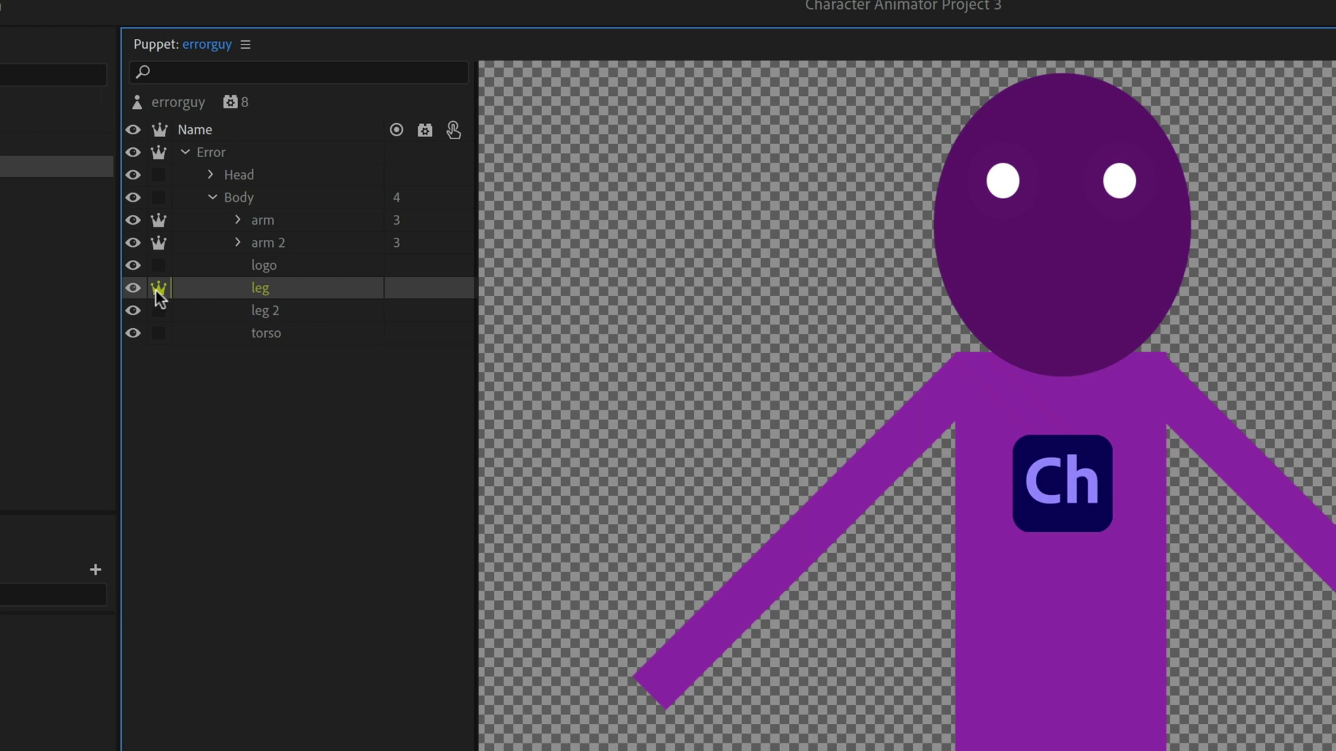
# Select the errorguy track and pull the right hand out to watch the arm swing back
pyautogui.click(158, 289)
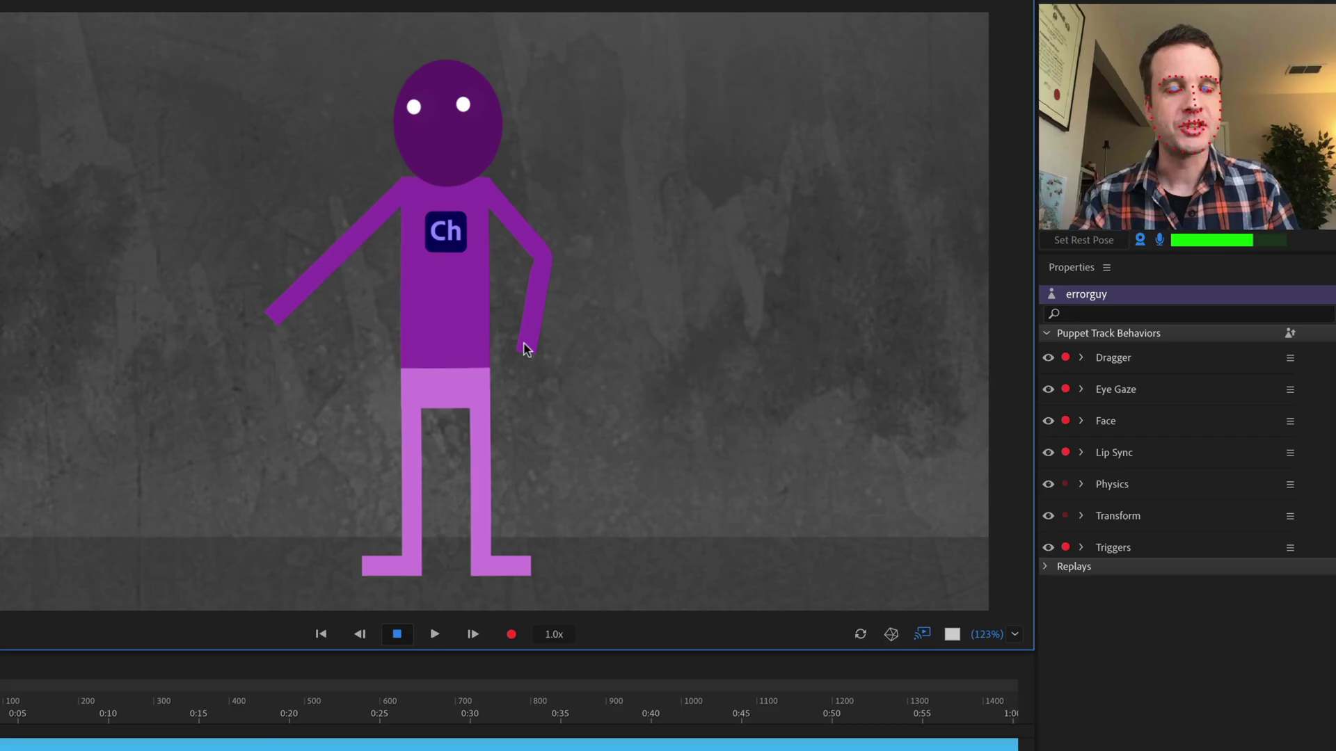
pyautogui.moveTo(528, 345)
pyautogui.mouseDown()
pyautogui.moveTo(787, 218)
pyautogui.moveTo(700, 80)
pyautogui.moveTo(412, 318)
pyautogui.moveTo(841, 345)
pyautogui.moveTo(608, 158)
pyautogui.moveTo(555, 283)
pyautogui.moveTo(933, 209)
pyautogui.moveTo(431, 336)
pyautogui.moveTo(486, 376)
pyautogui.moveTo(659, 134)
pyautogui.moveTo(649, 333)
pyautogui.moveTo(528, 341)
pyautogui.mouseUp()
pyautogui.moveTo(360, 348); pyautogui.dragTo(530, 322)
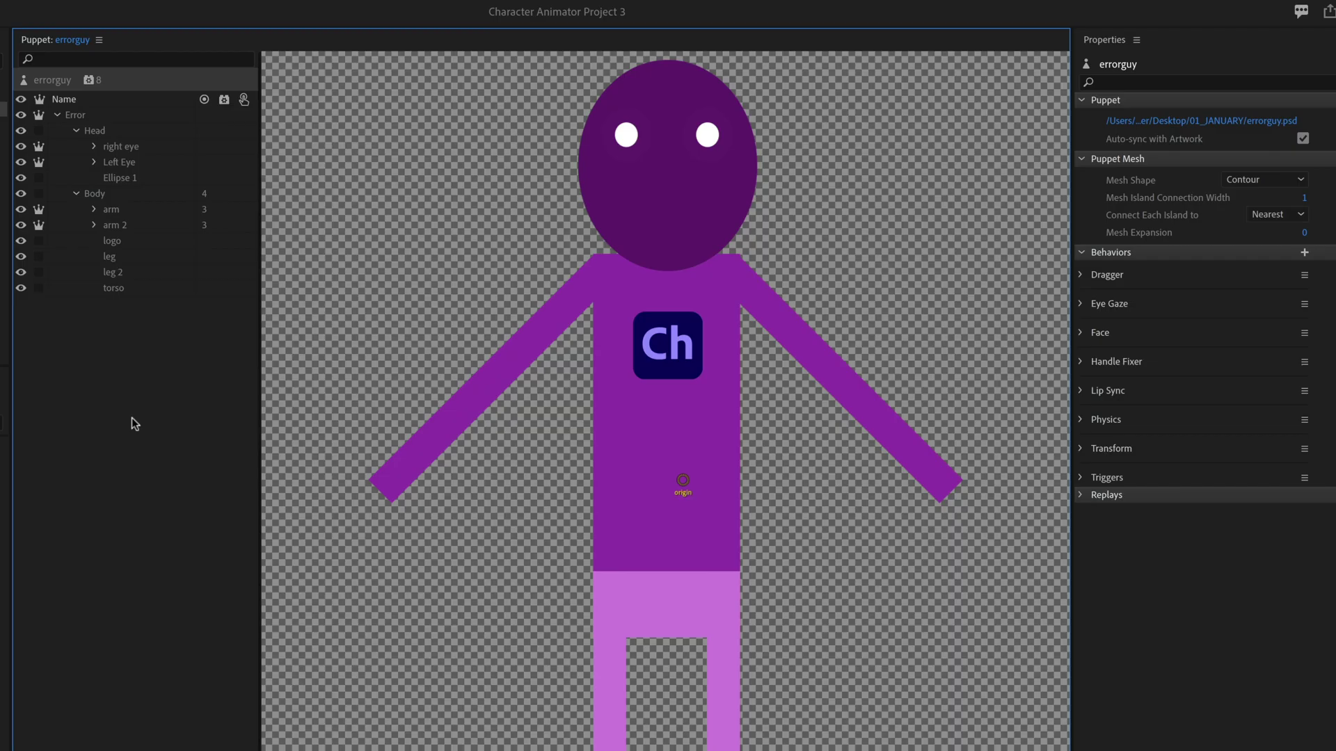
# Select the Error group layer and change its Attach Style to Free
pyautogui.click(115, 112)
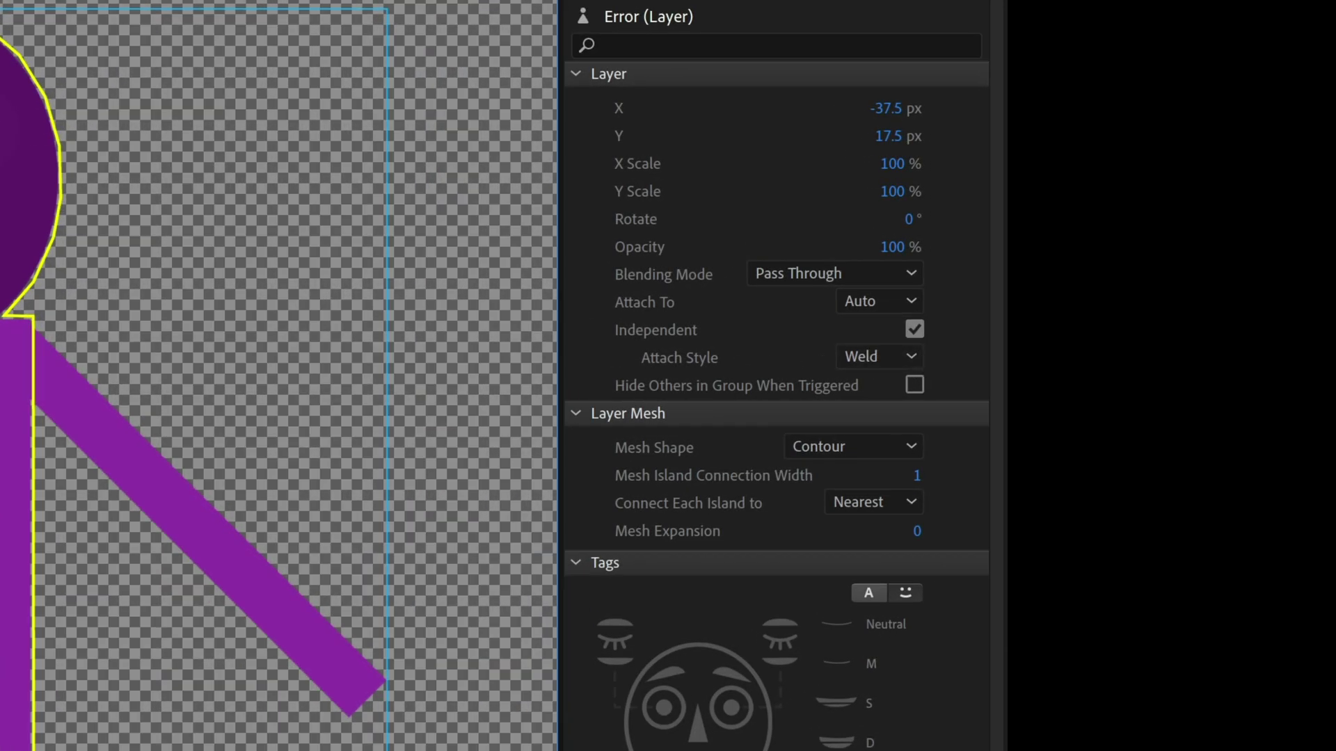
pyautogui.click(870, 357)
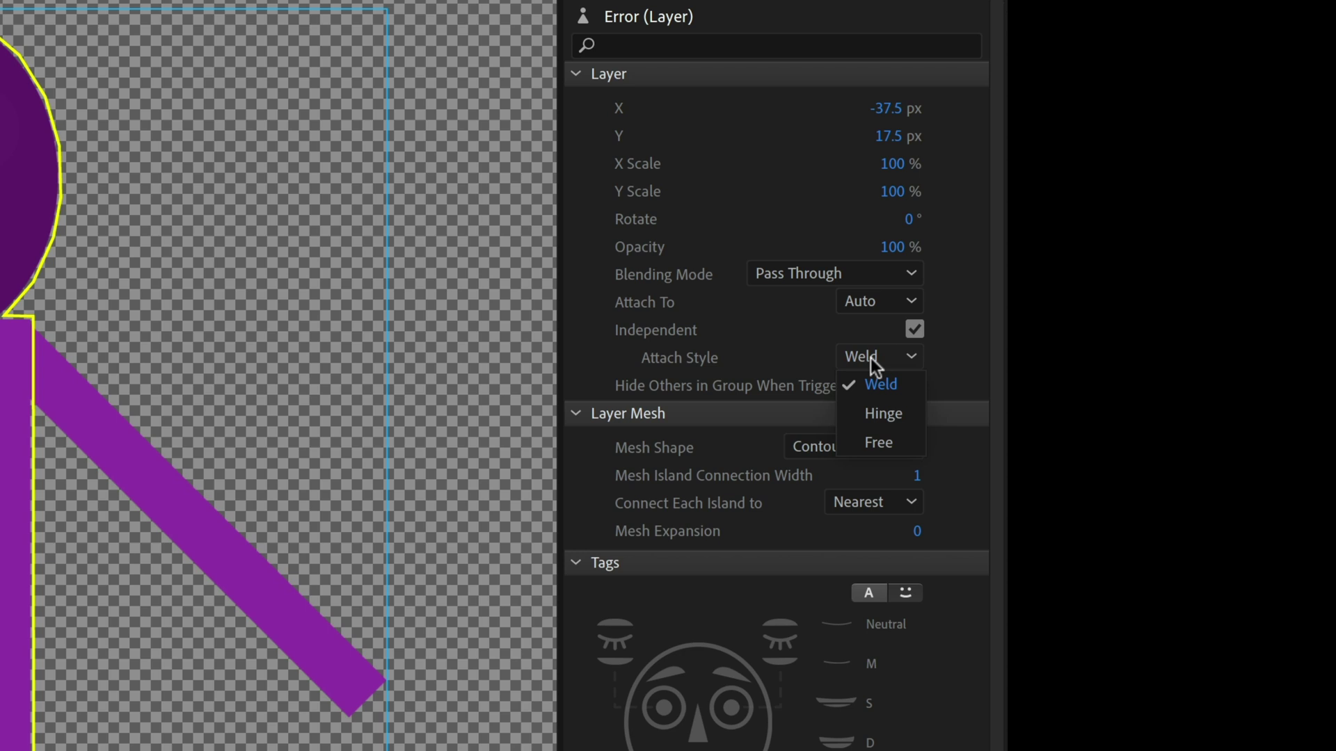
pyautogui.click(896, 442)
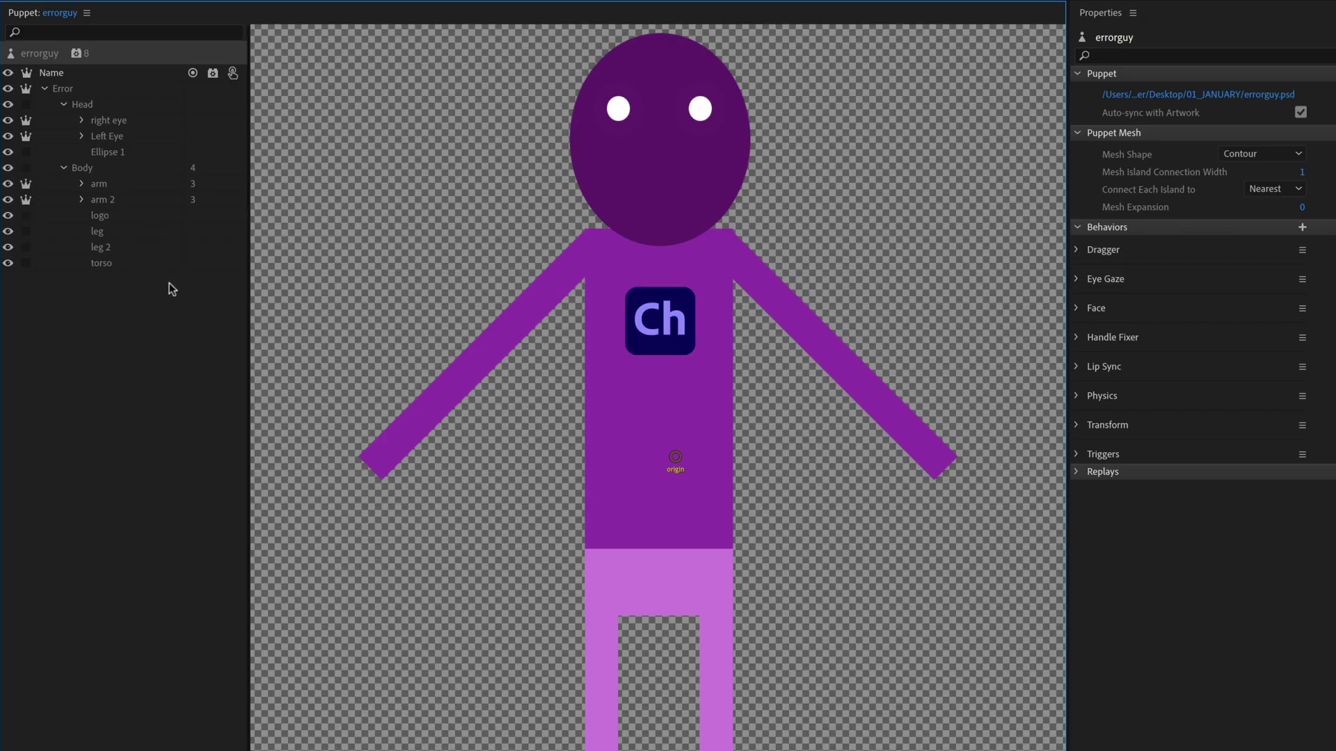
pyautogui.click(126, 124)
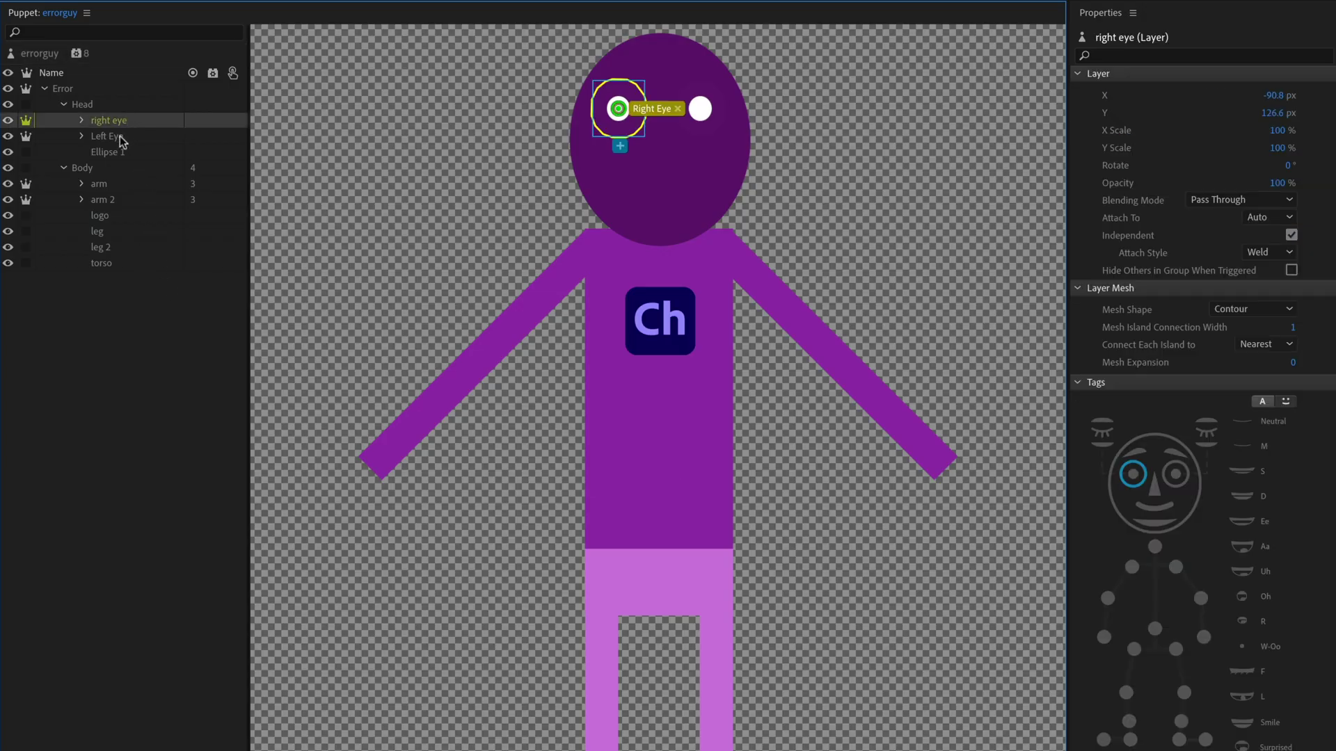
pyautogui.click(122, 137)
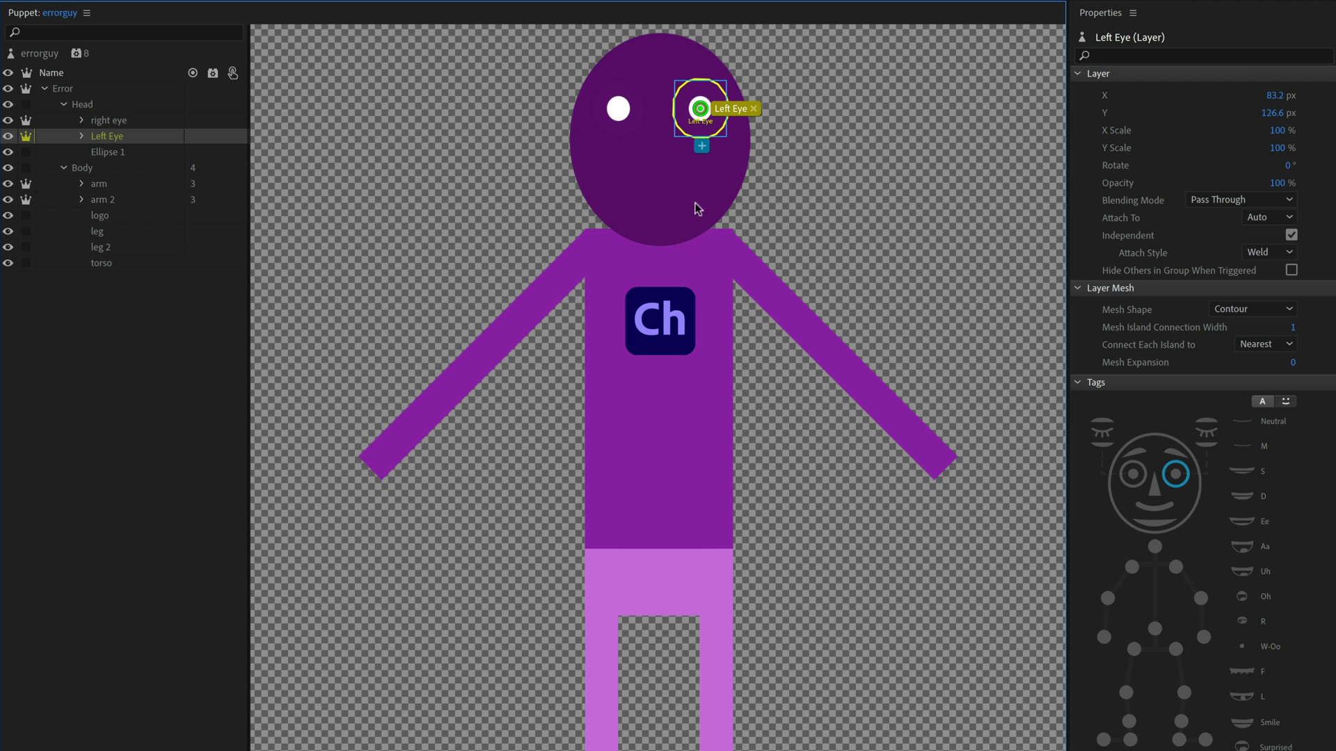
pyautogui.click(103, 185)
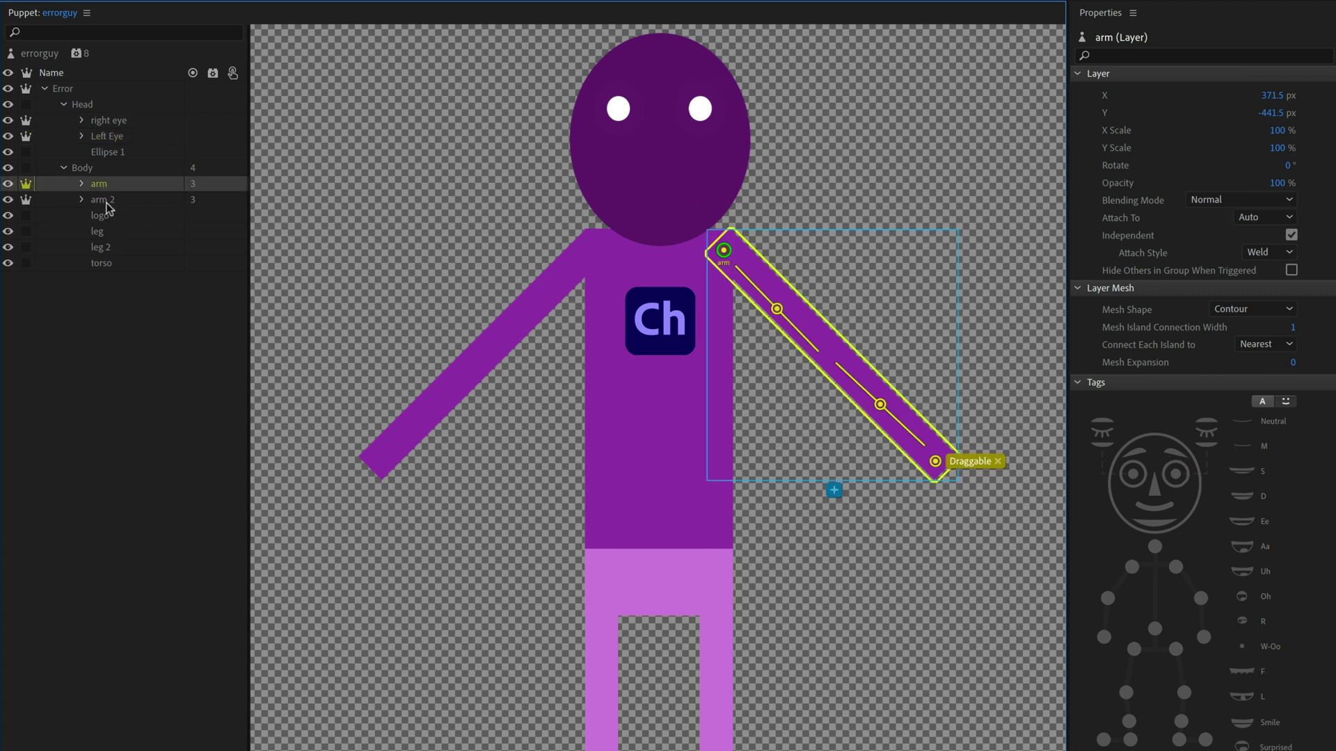
pyautogui.click(107, 202)
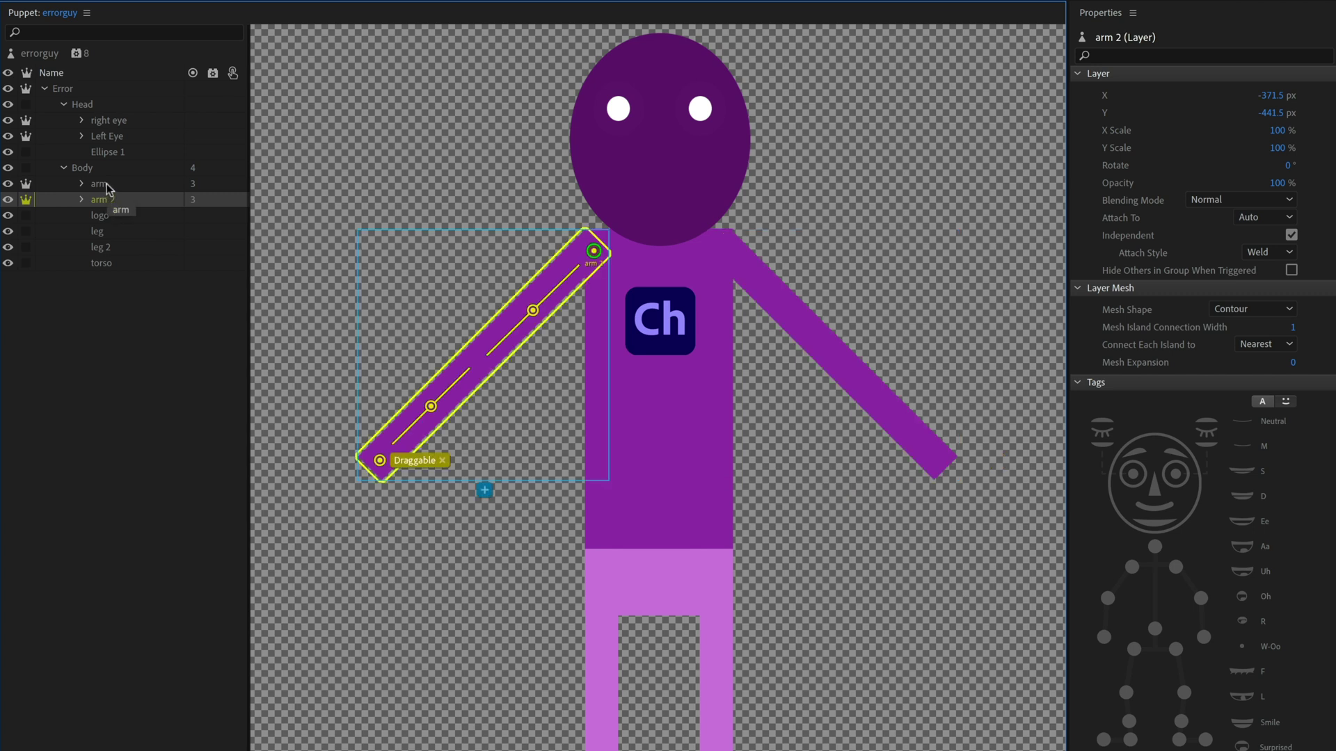
pyautogui.click(110, 187)
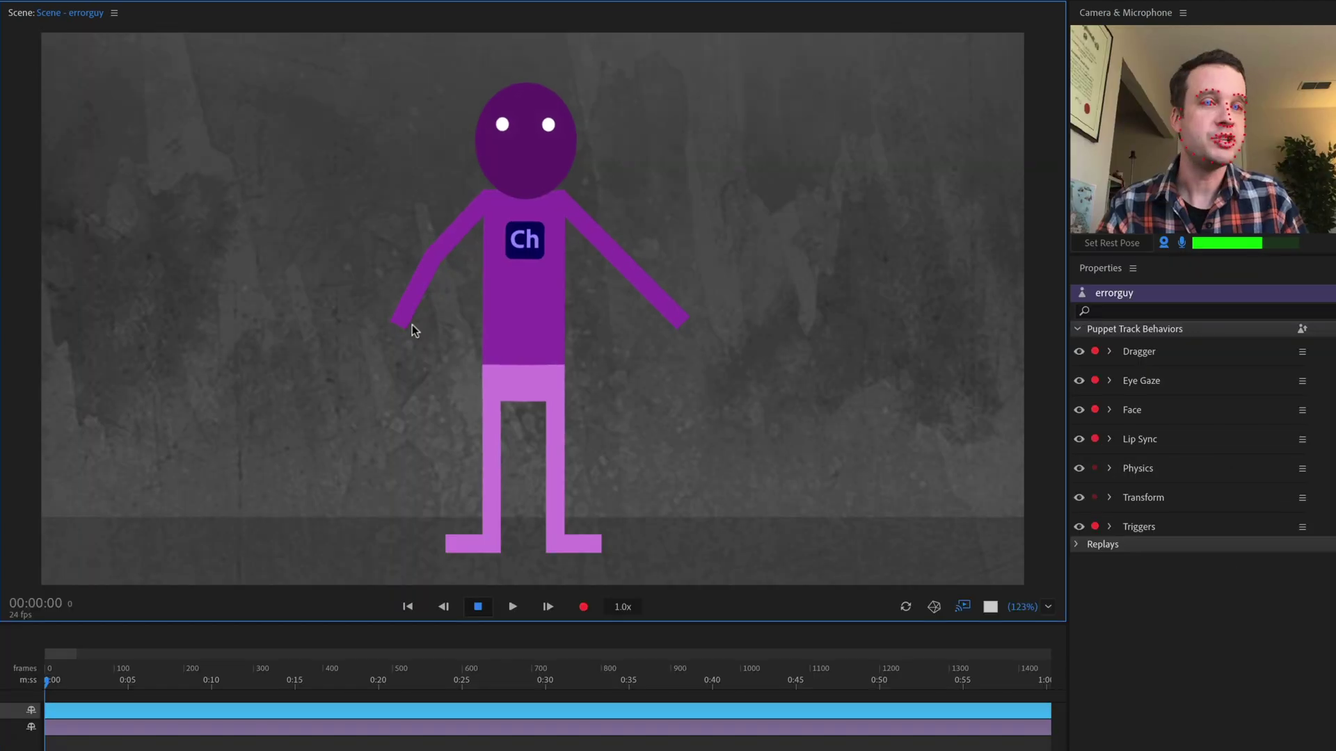
pyautogui.moveTo(412, 324); pyautogui.dragTo(331, 328)
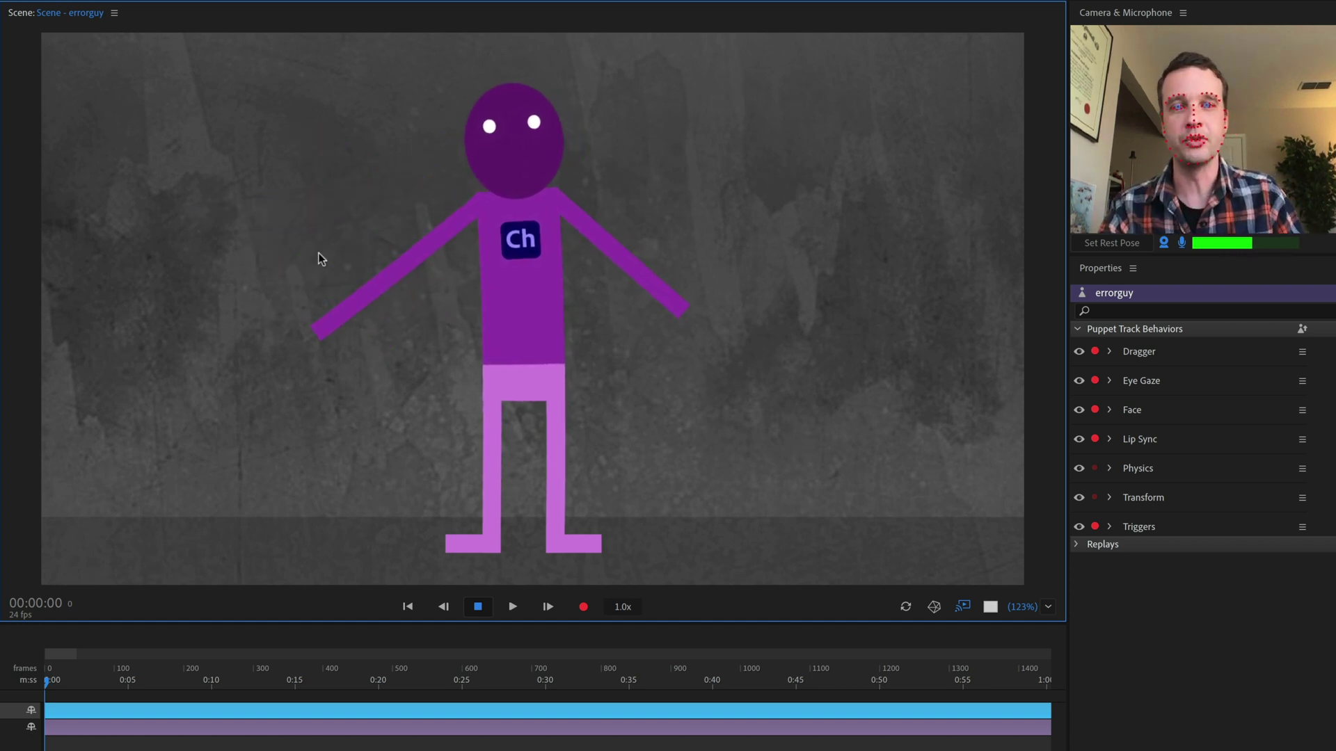
pyautogui.moveTo(328, 333); pyautogui.dragTo(398, 178)
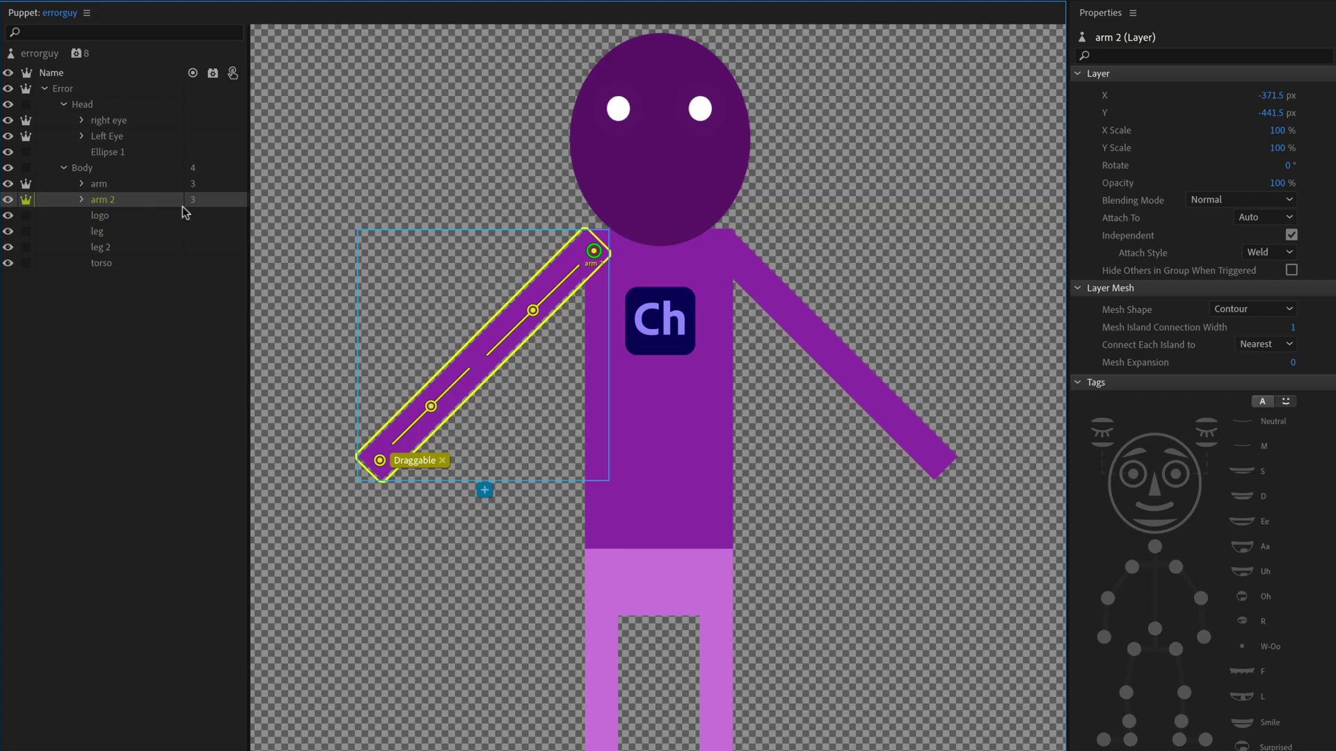
# Set arm 2's Attach Style to Hinge and arm's to Free, then swing the left arm to test
pyautogui.click(1280, 258)
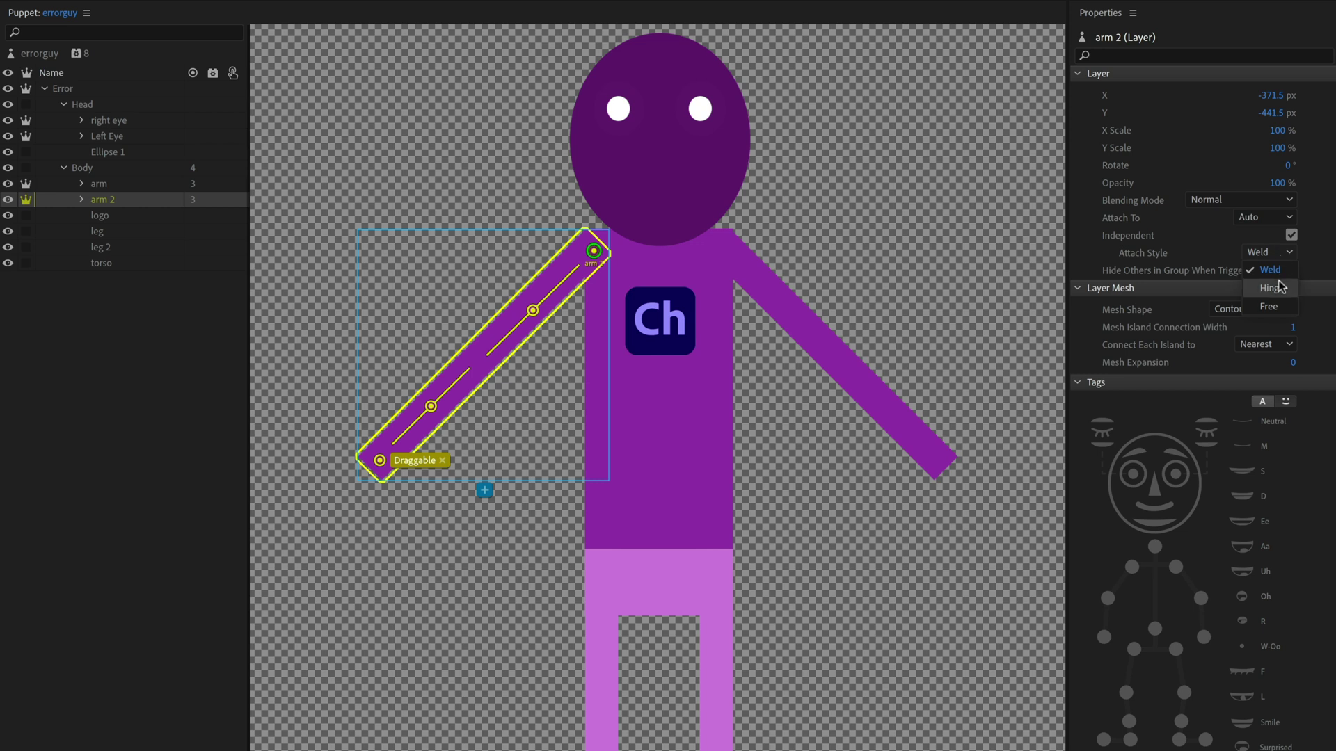
pyautogui.click(1280, 286)
pyautogui.click(116, 185)
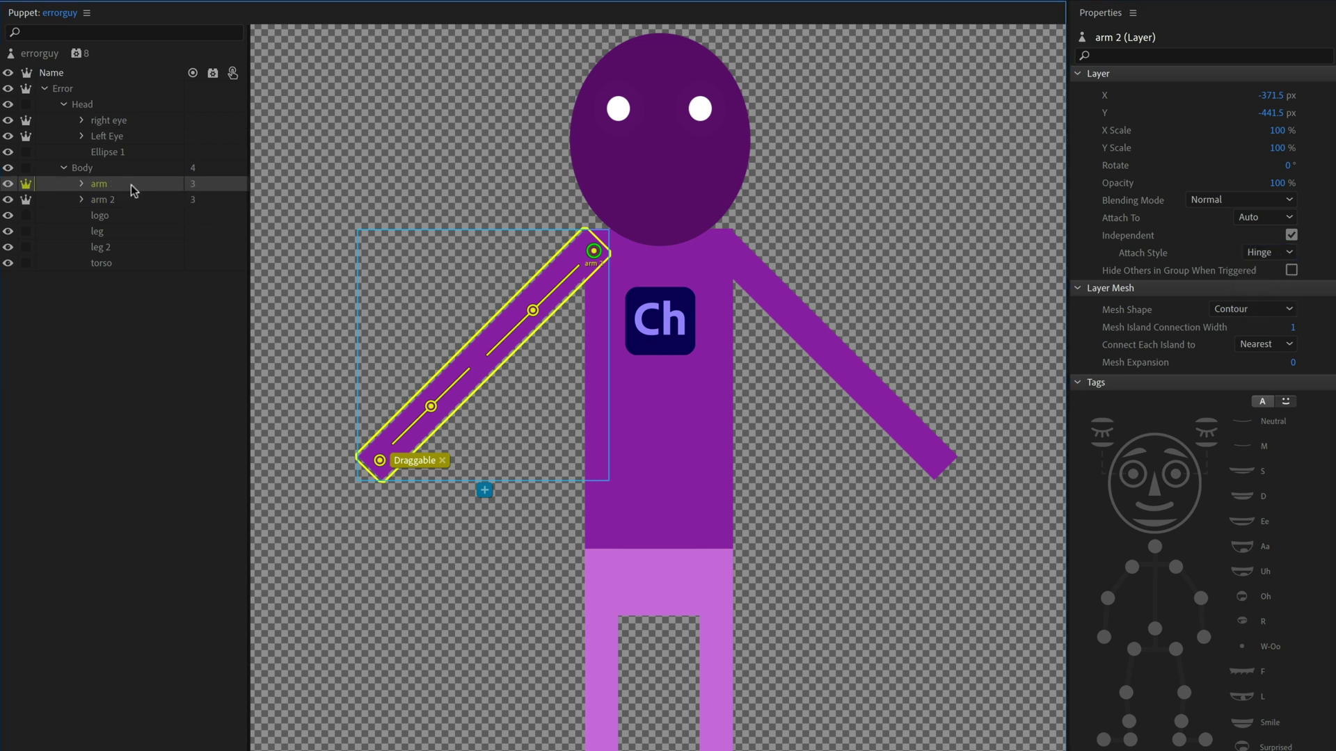
pyautogui.click(1281, 252)
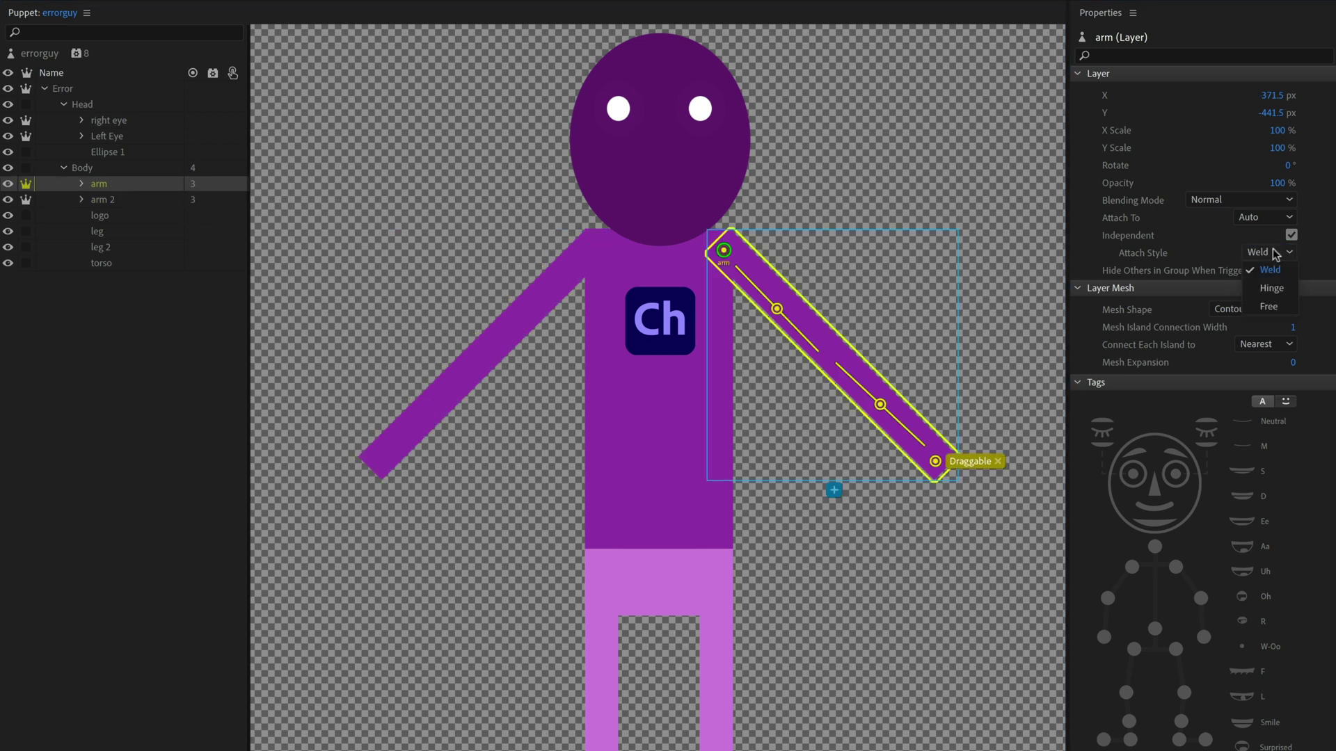
pyautogui.click(1271, 306)
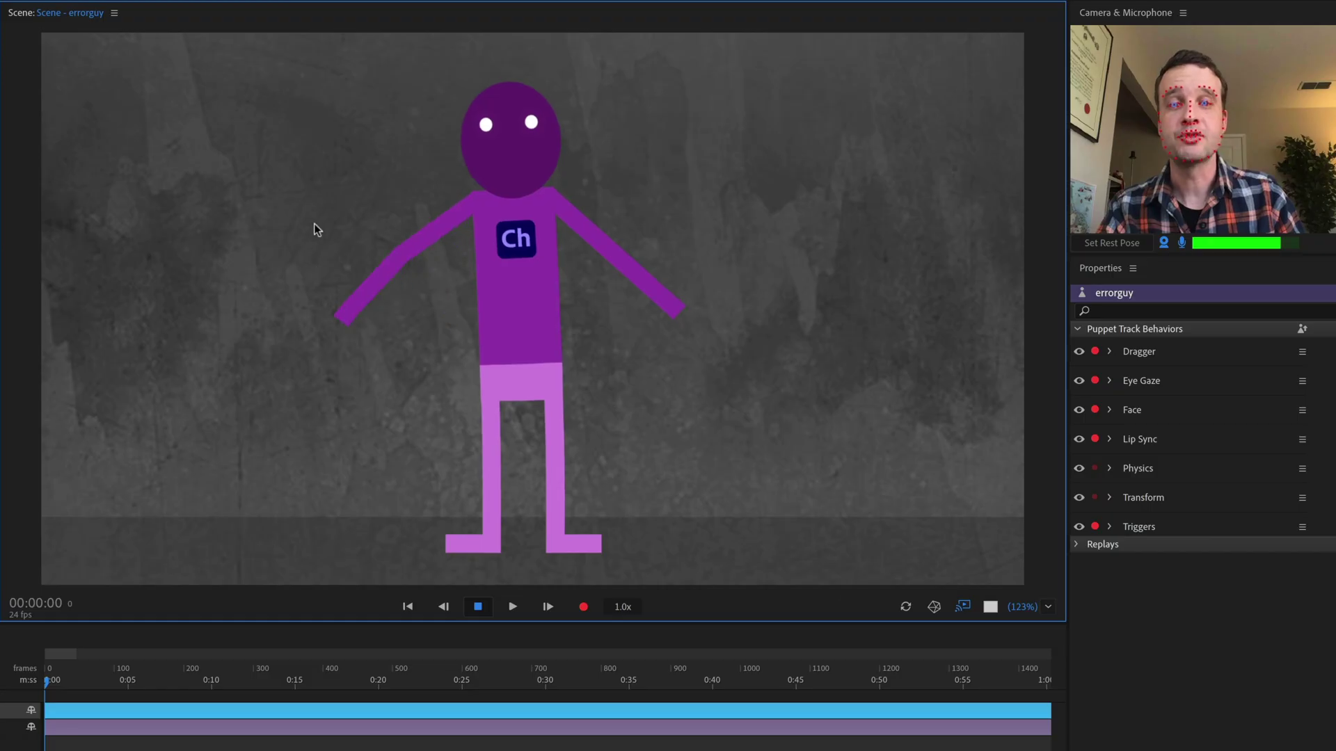
pyautogui.moveTo(316, 226); pyautogui.dragTo(361, 313)
pyautogui.moveTo(650, 329); pyautogui.dragTo(302, 202)
pyautogui.moveTo(670, 315); pyautogui.dragTo(904, 275)
pyautogui.moveTo(739, 298); pyautogui.dragTo(643, 290)
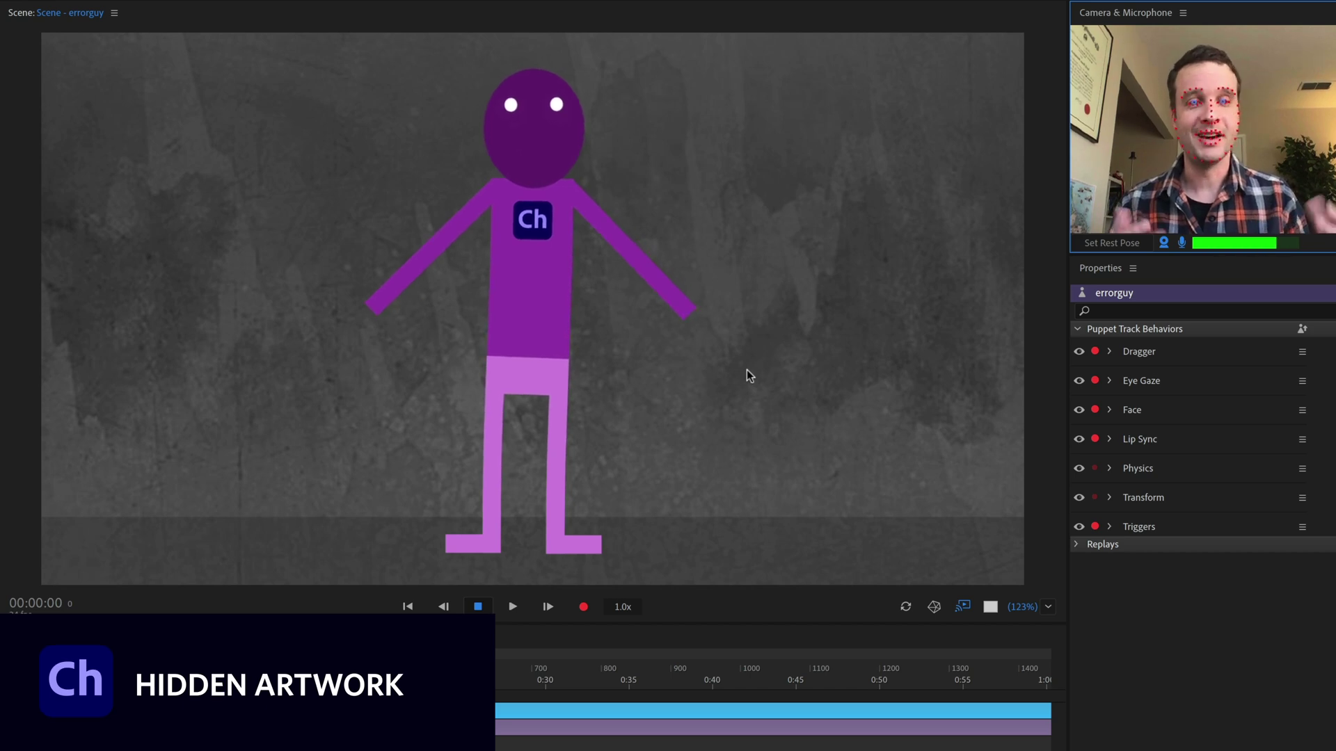
# Raise both of the puppet's arms and swing the right arm around with the Dragger
pyautogui.moveTo(360, 260); pyautogui.dragTo(360, 227)
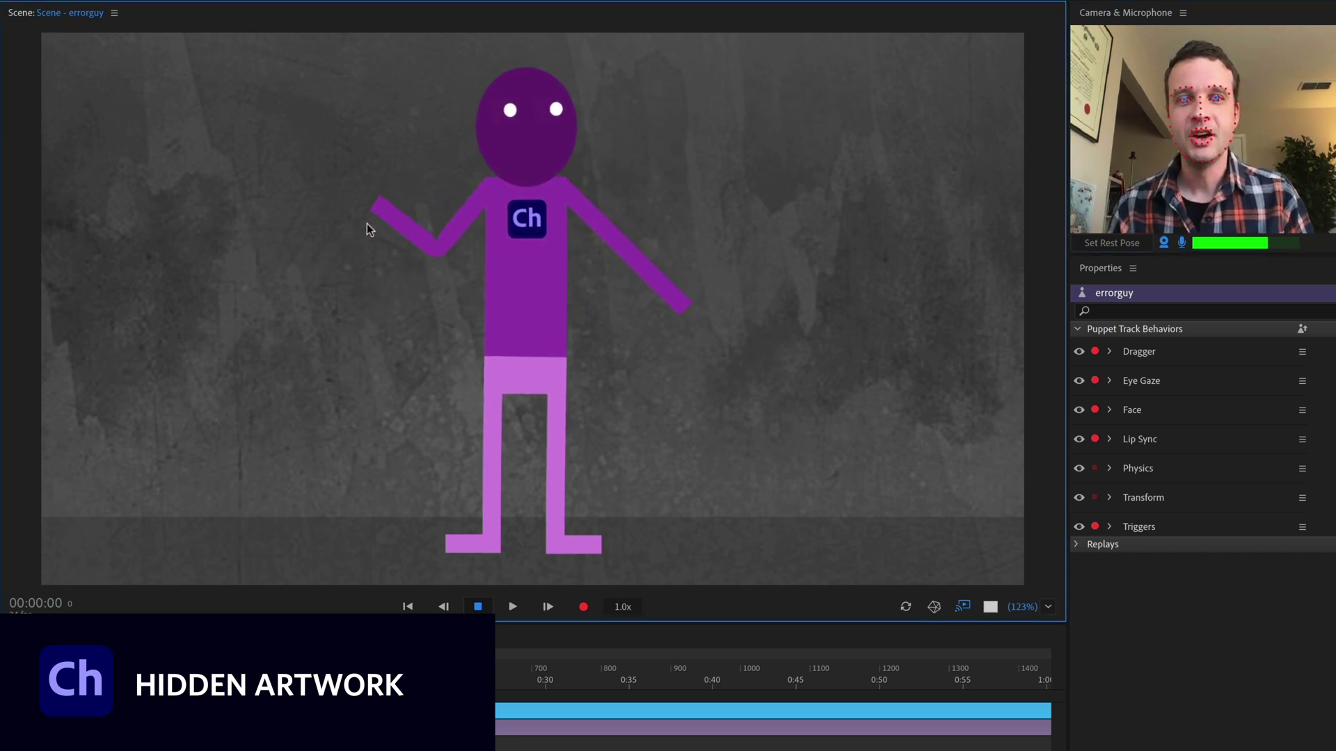
pyautogui.moveTo(691, 320); pyautogui.dragTo(635, 149)
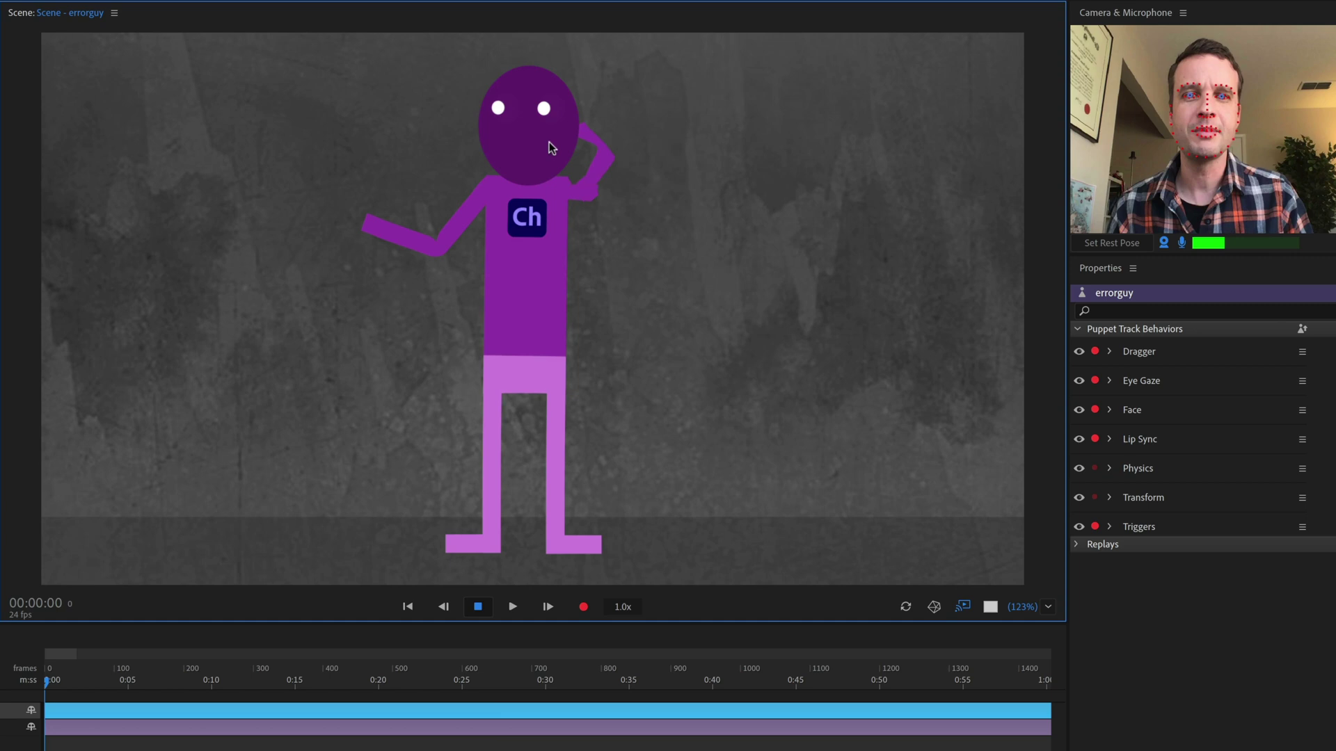
pyautogui.moveTo(549, 148); pyautogui.dragTo(675, 225)
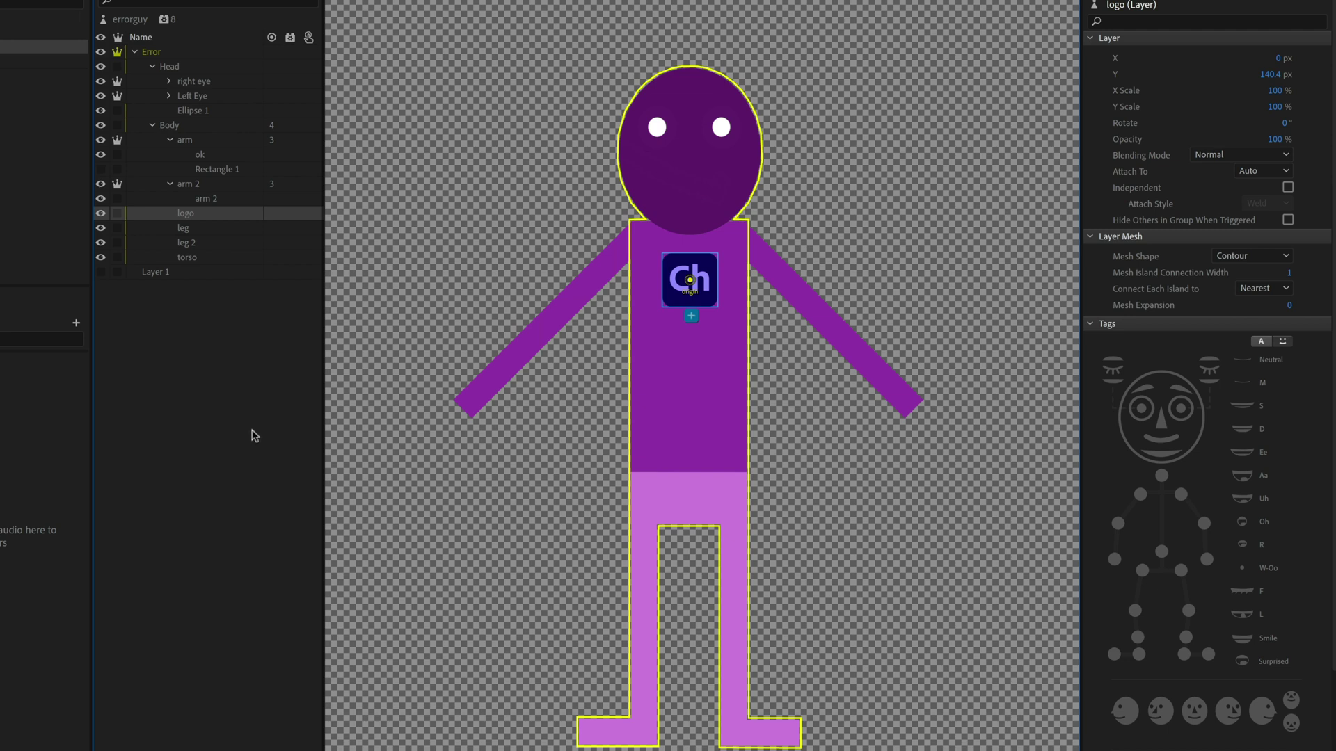
# Unhide Rectangle 1 in the arm group and Layer 1, then delete the Layer 1 background
pyautogui.click(220, 169)
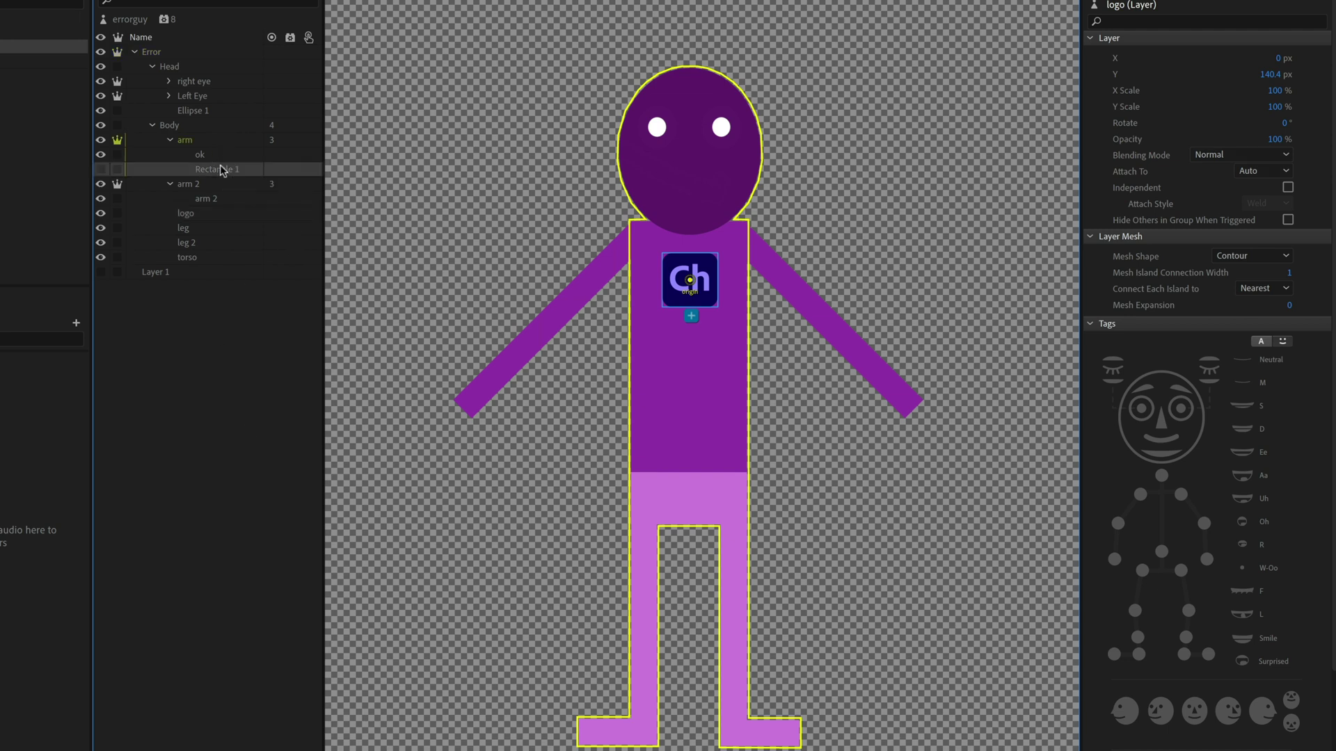
pyautogui.click(101, 170)
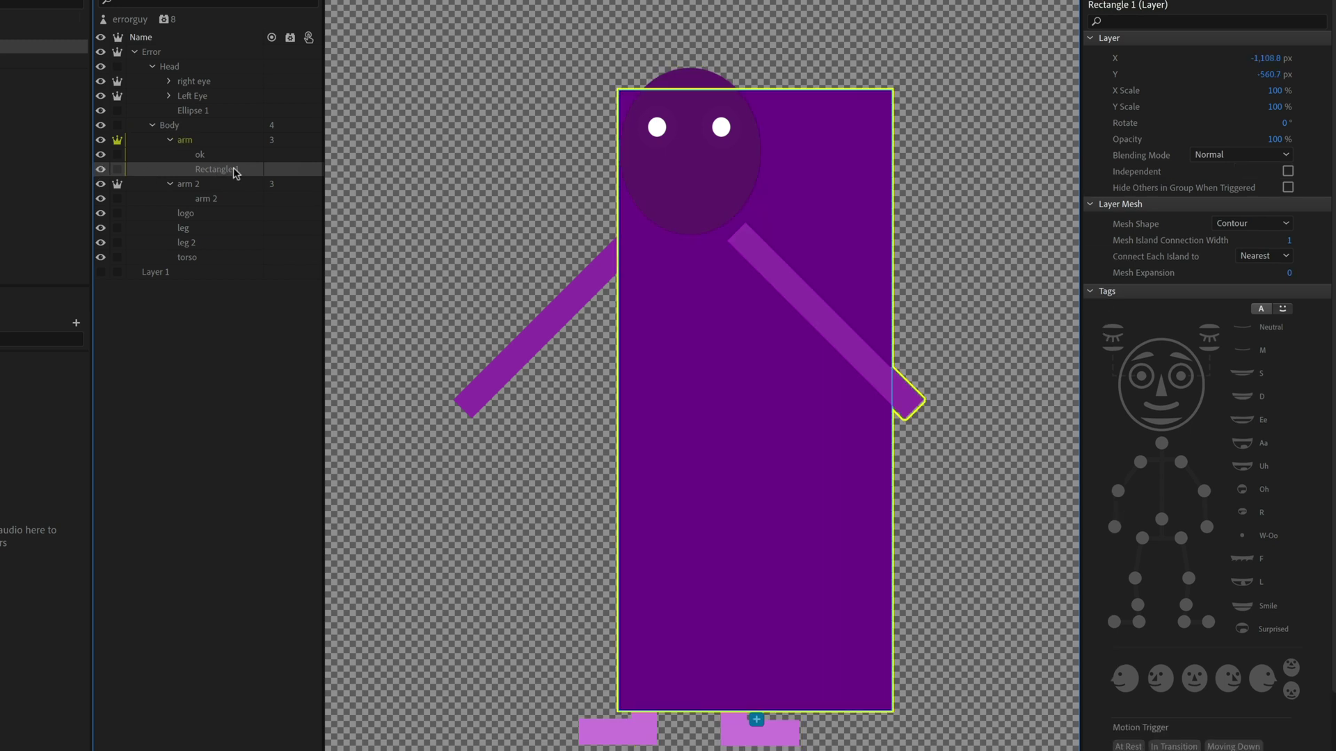
pyautogui.click(104, 272)
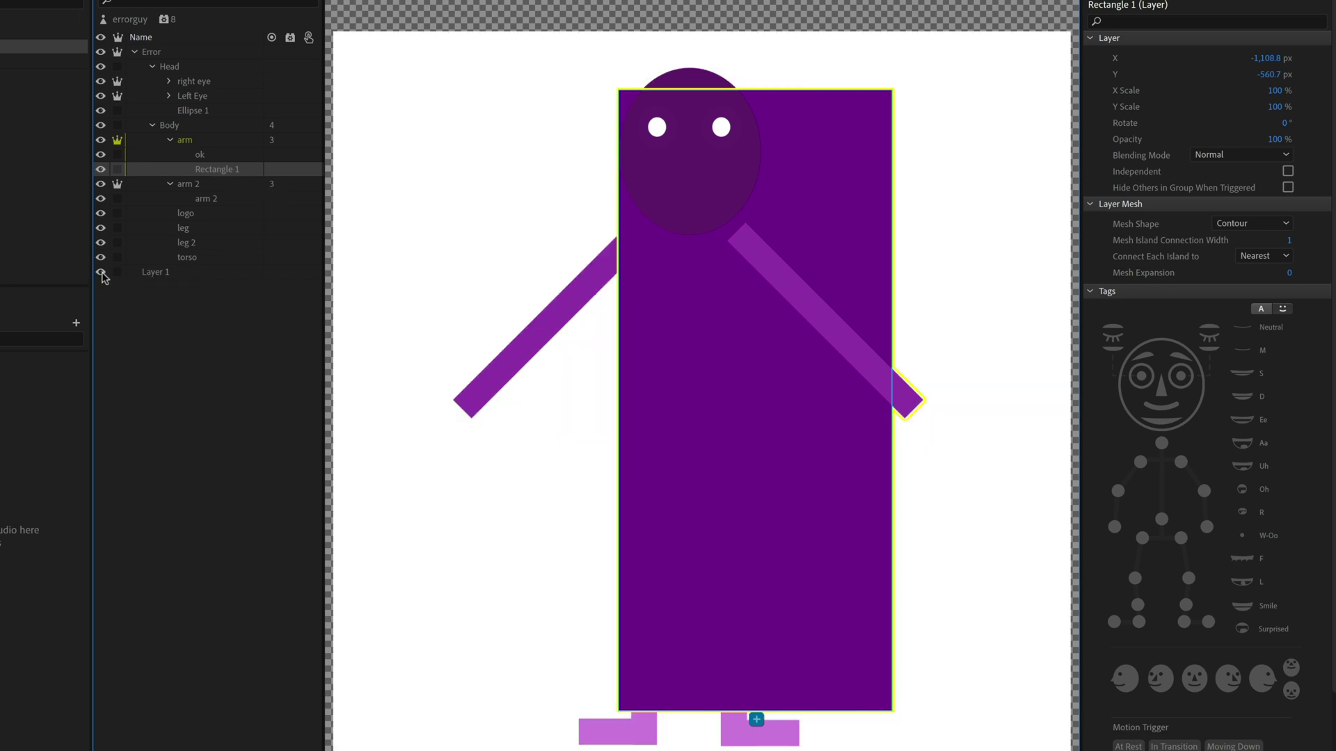
pyautogui.click(154, 275)
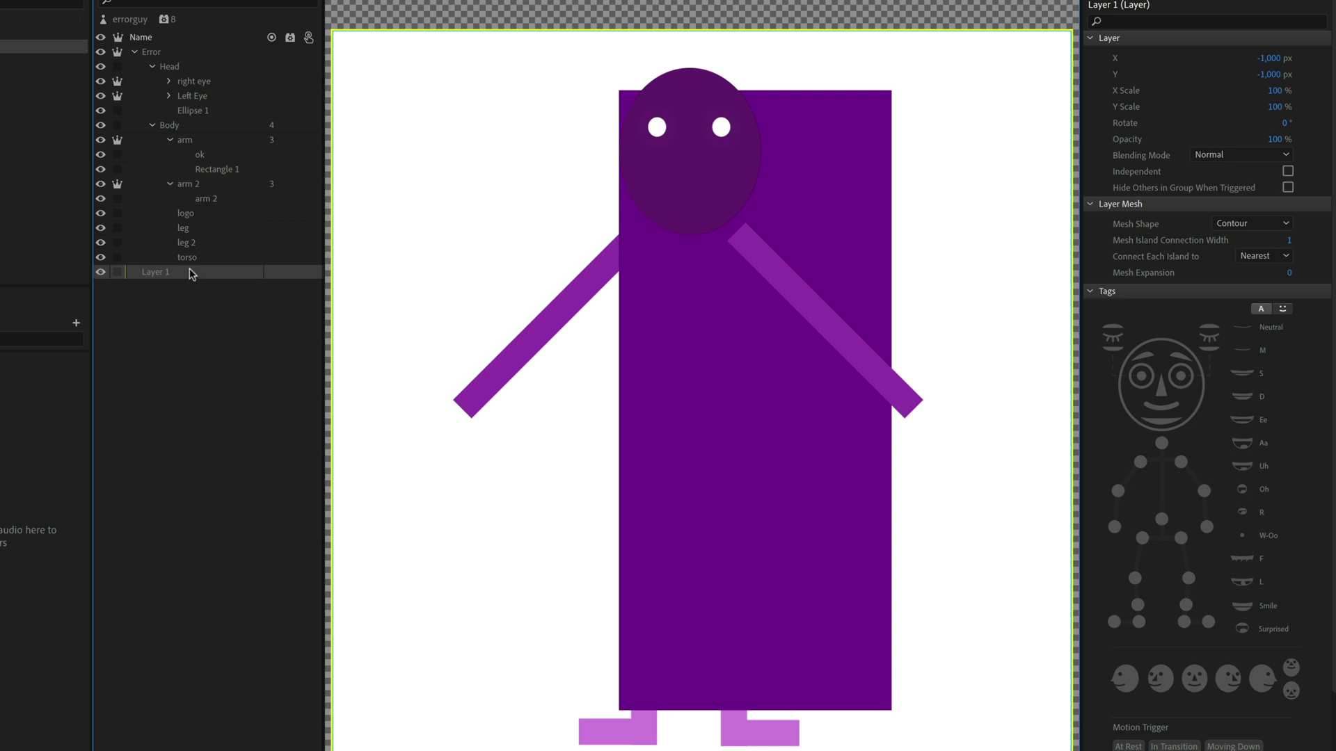
pyautogui.press('Delete')
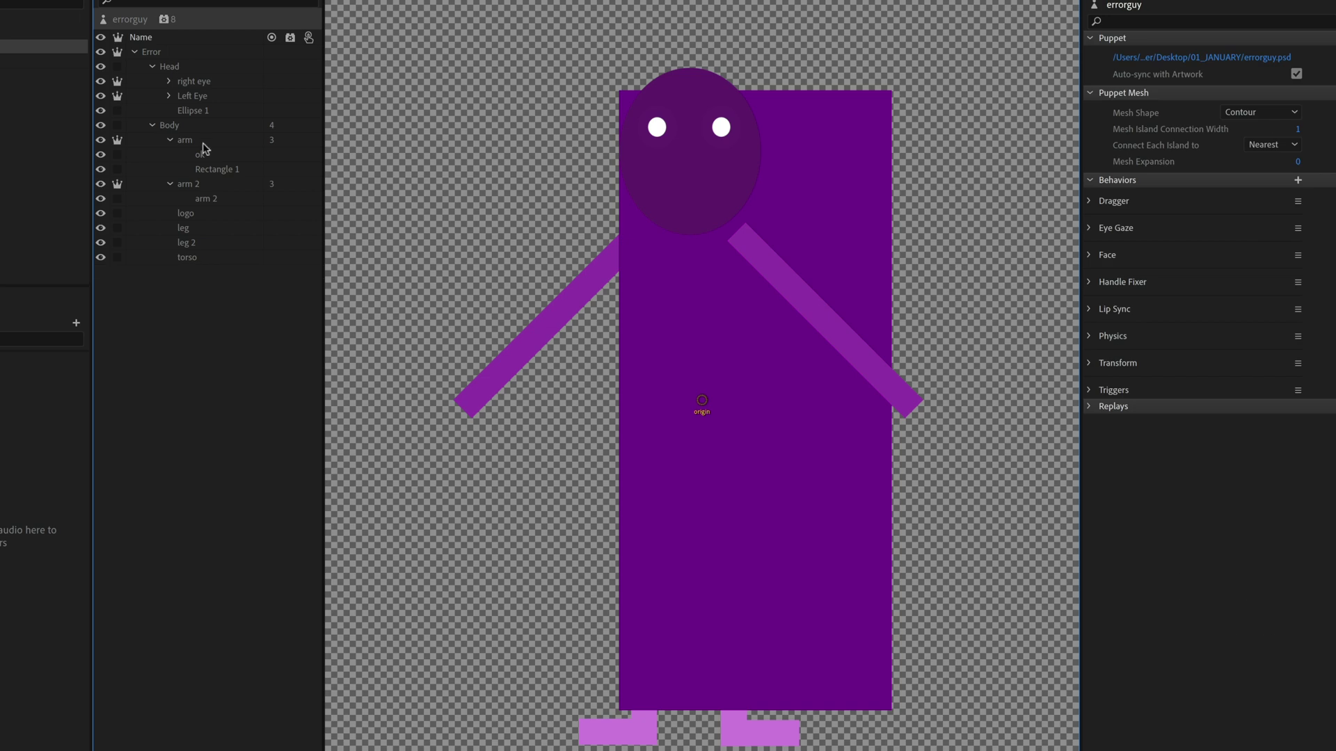
pyautogui.click(201, 158)
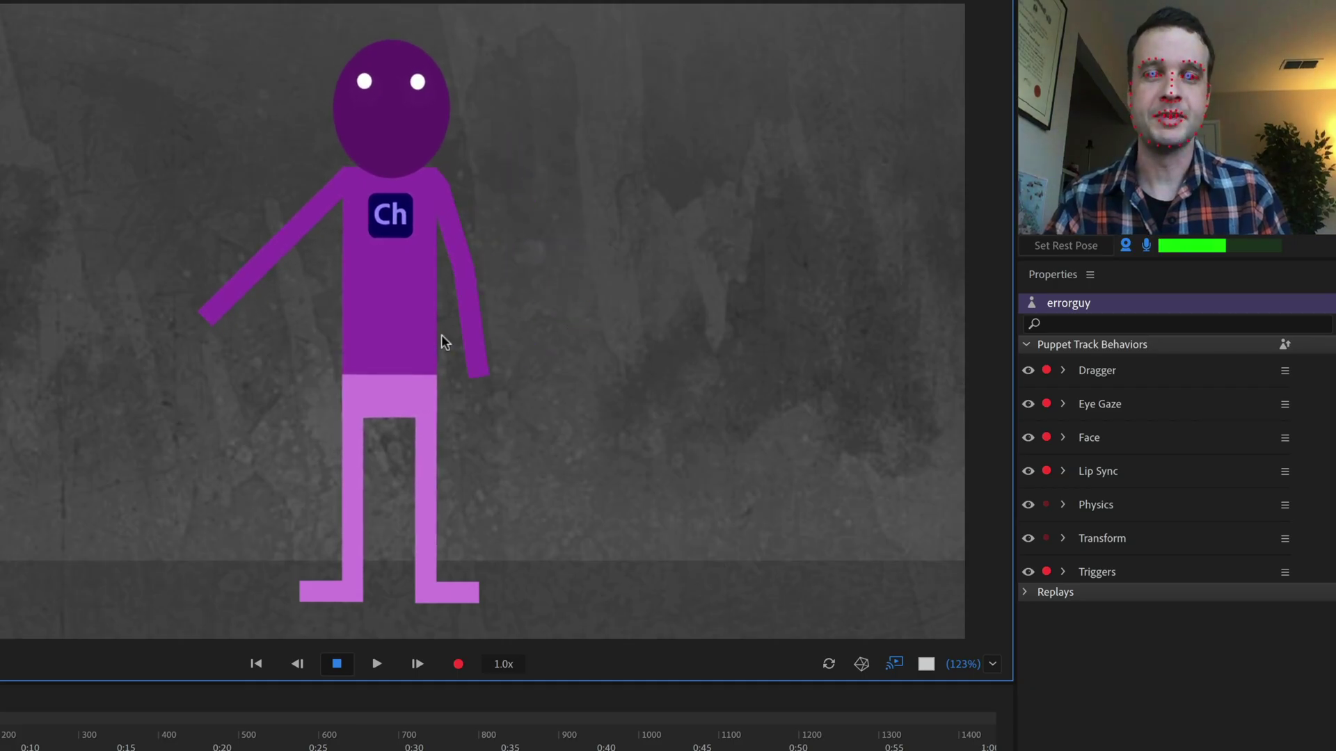
# Lift the right arm, turn on Show Mesh, and swing the arm again to see its mesh
pyautogui.moveTo(443, 338); pyautogui.dragTo(549, 188)
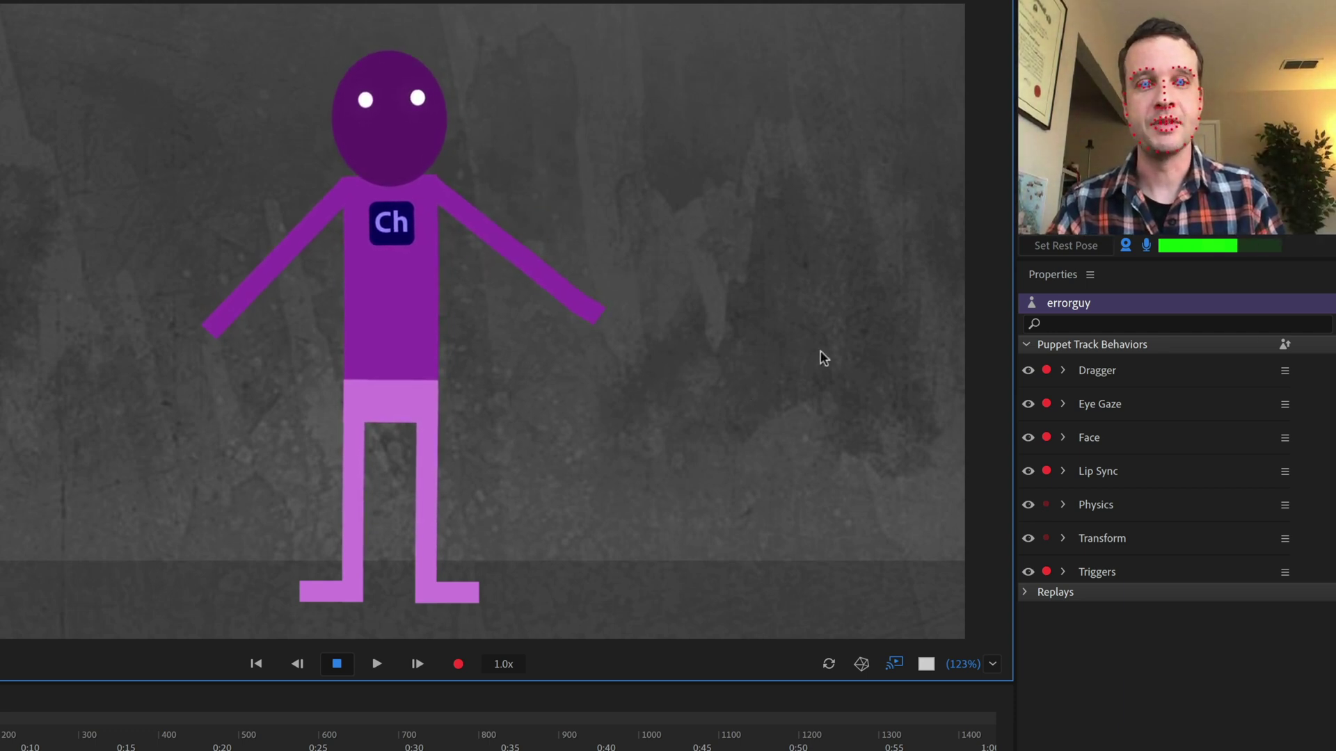
pyautogui.click(862, 665)
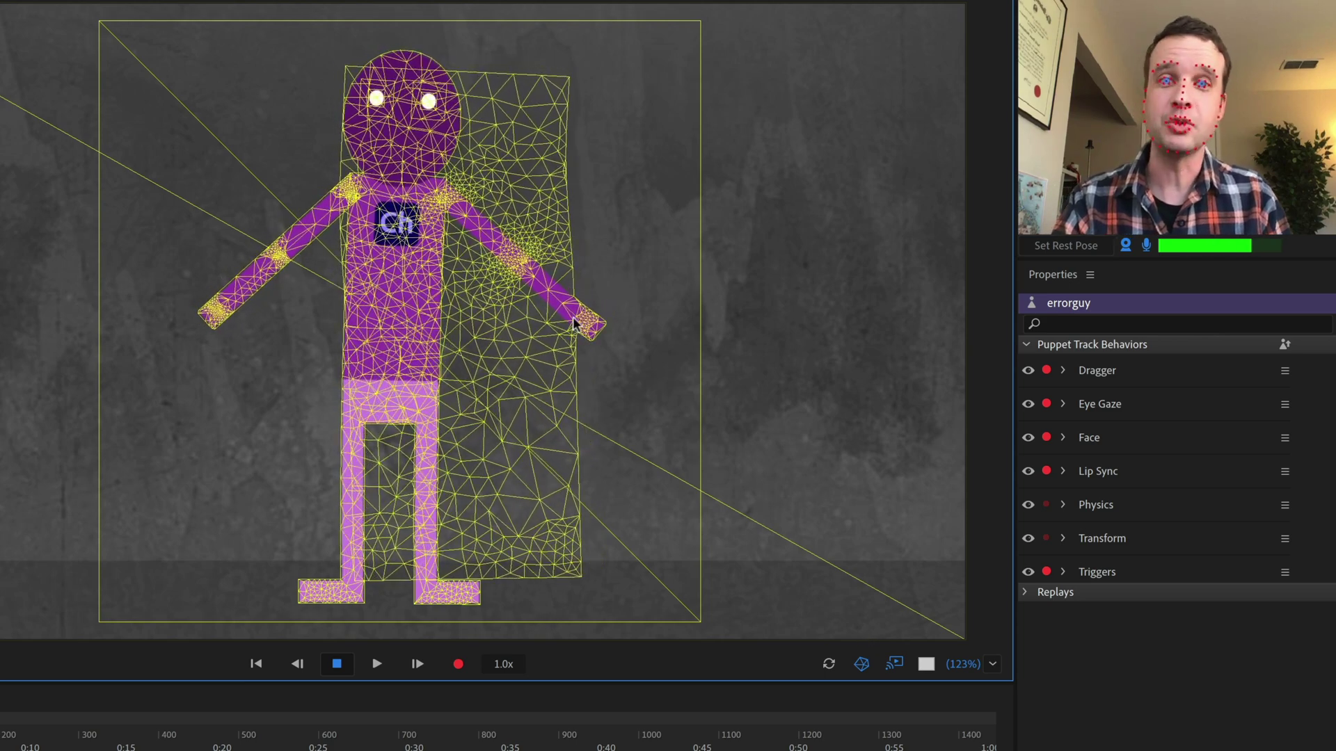
pyautogui.moveTo(574, 323); pyautogui.dragTo(596, 371)
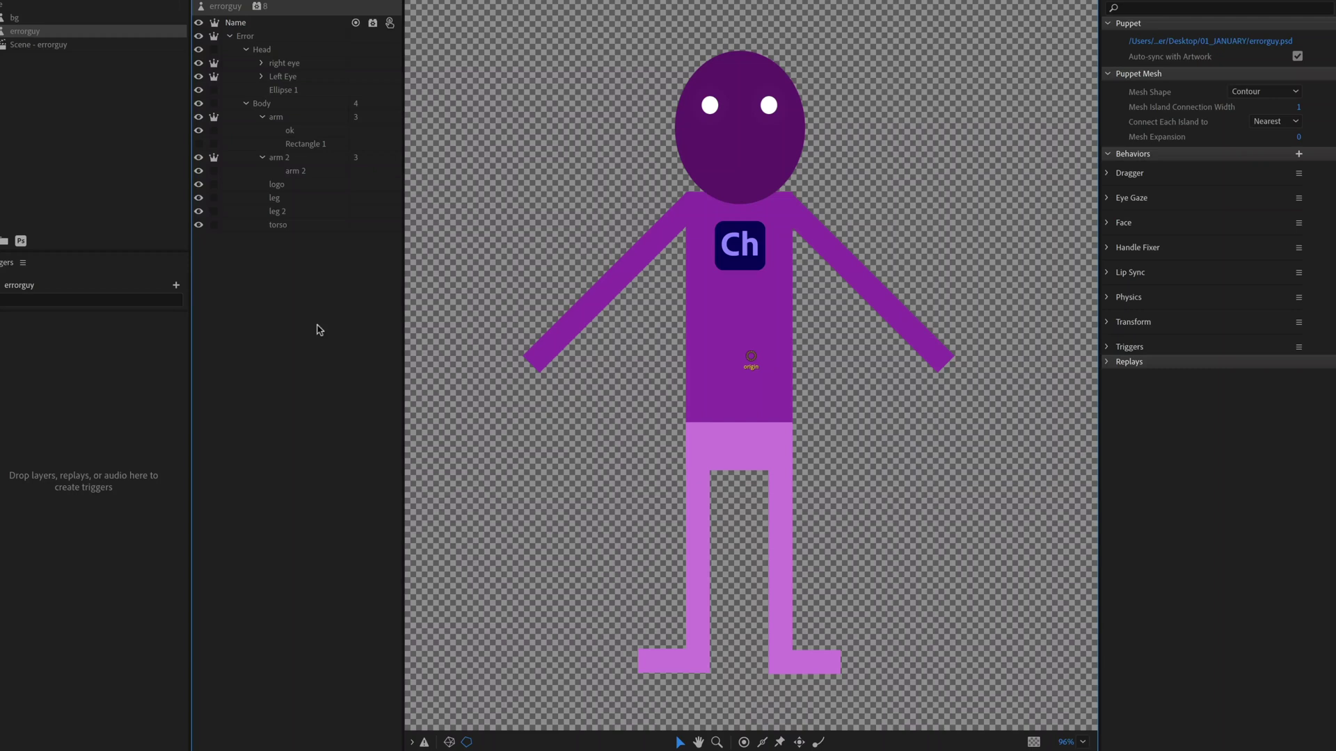
# Look through the Head and arm layers, then delete the hidden Rectangle 1 layer under arm
pyautogui.click(268, 52)
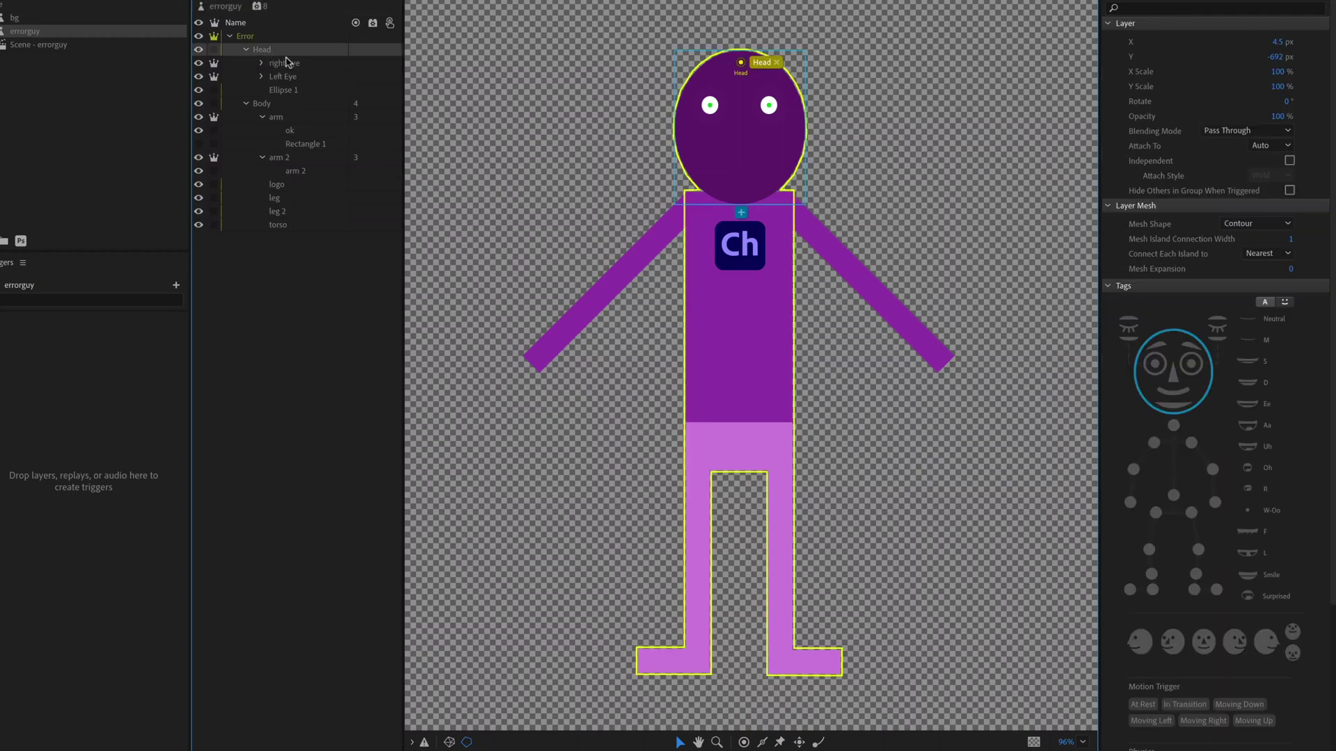
pyautogui.click(290, 64)
pyautogui.click(299, 78)
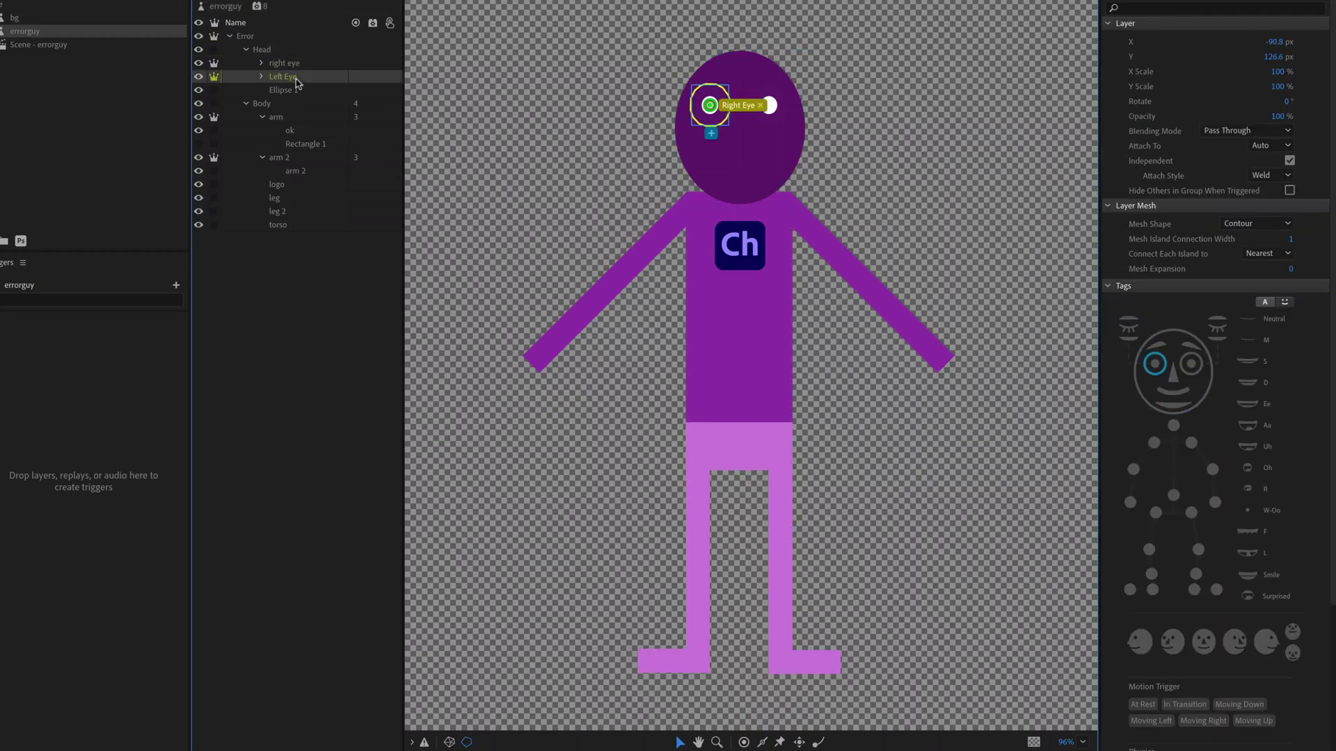
pyautogui.click(298, 91)
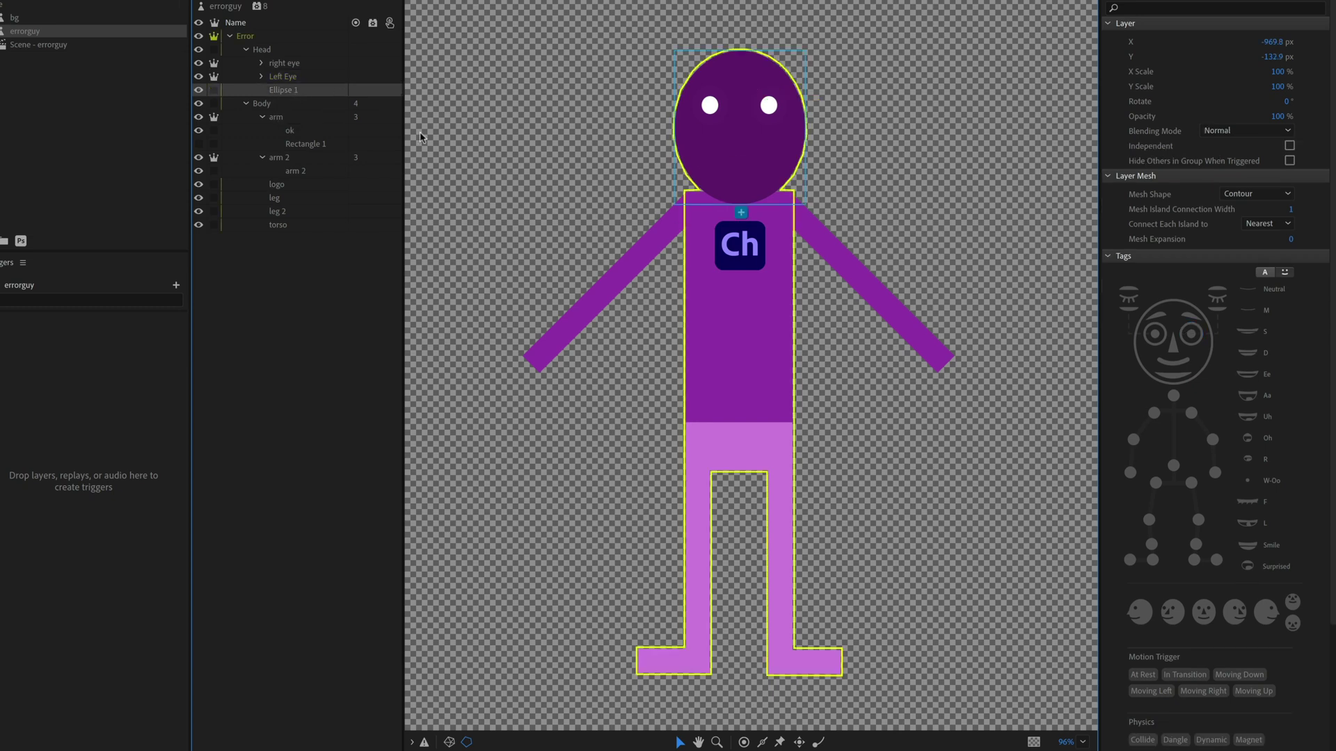
pyautogui.click(289, 118)
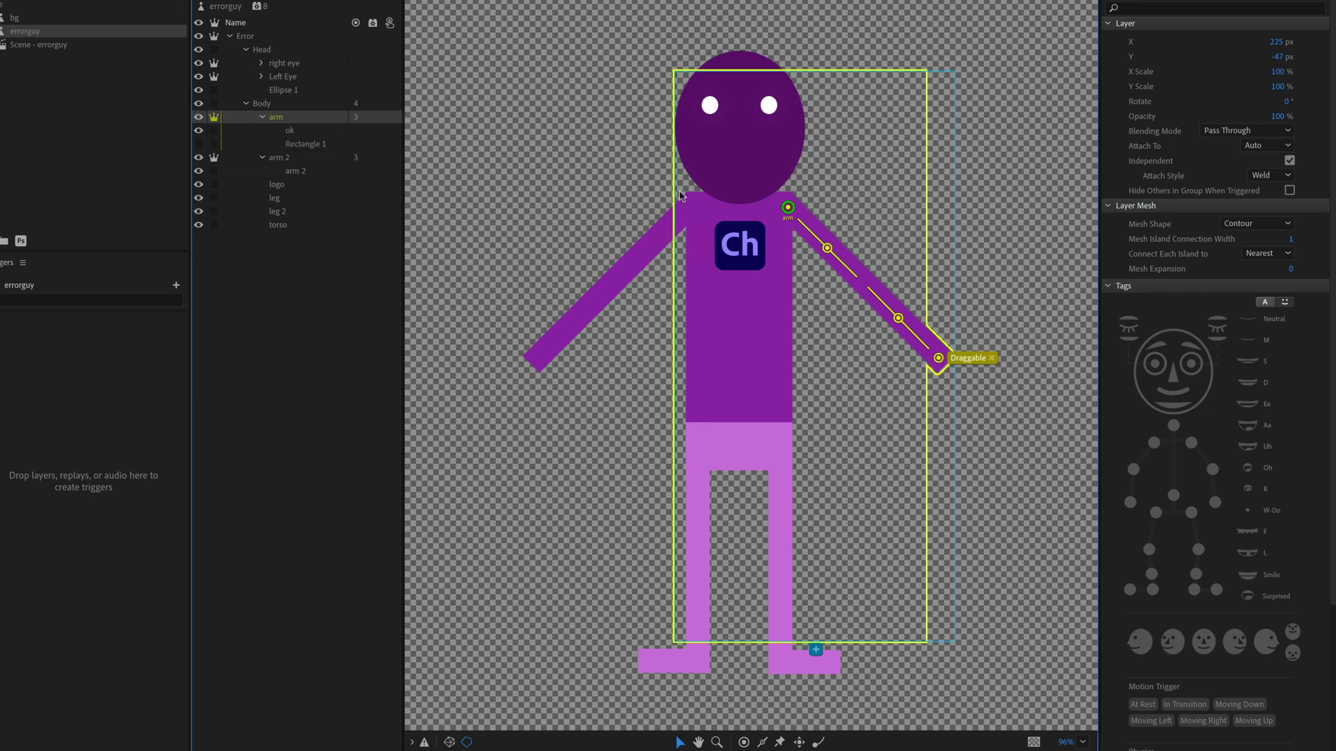
pyautogui.click(296, 131)
pyautogui.click(307, 144)
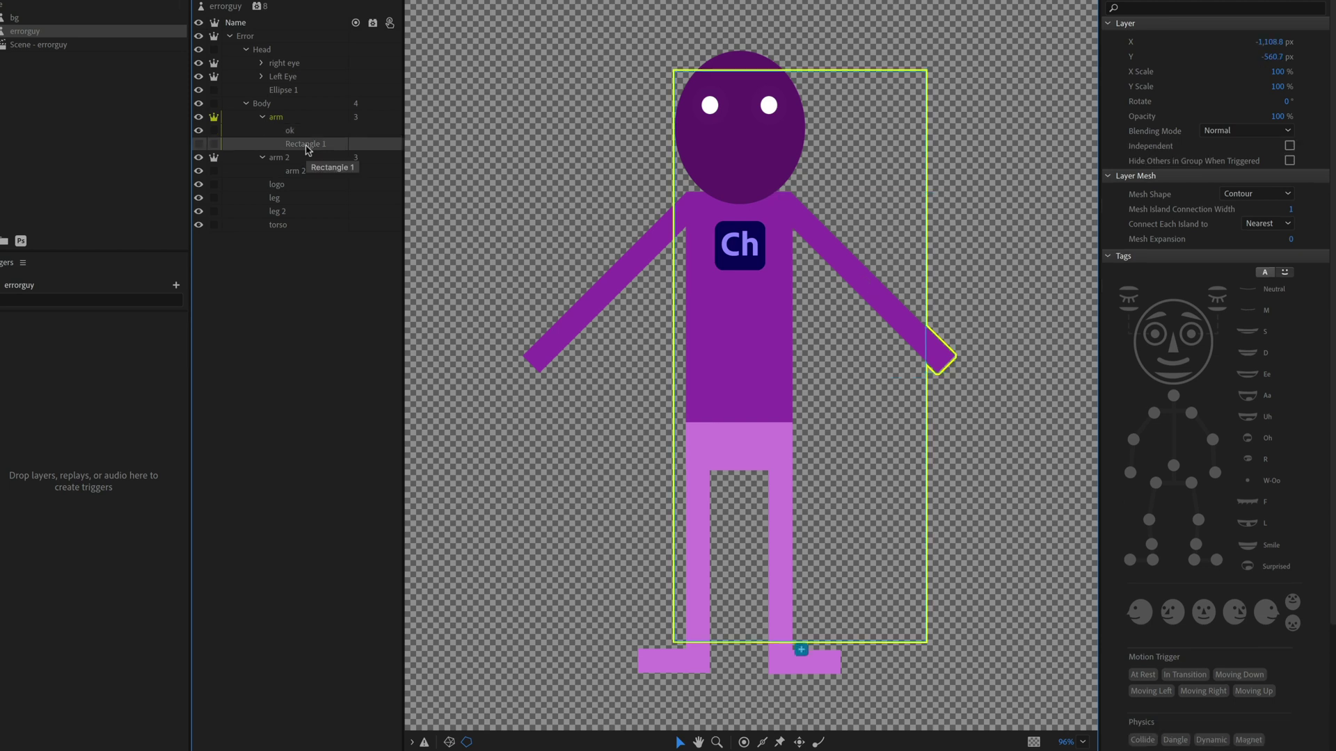
pyautogui.press('Delete')
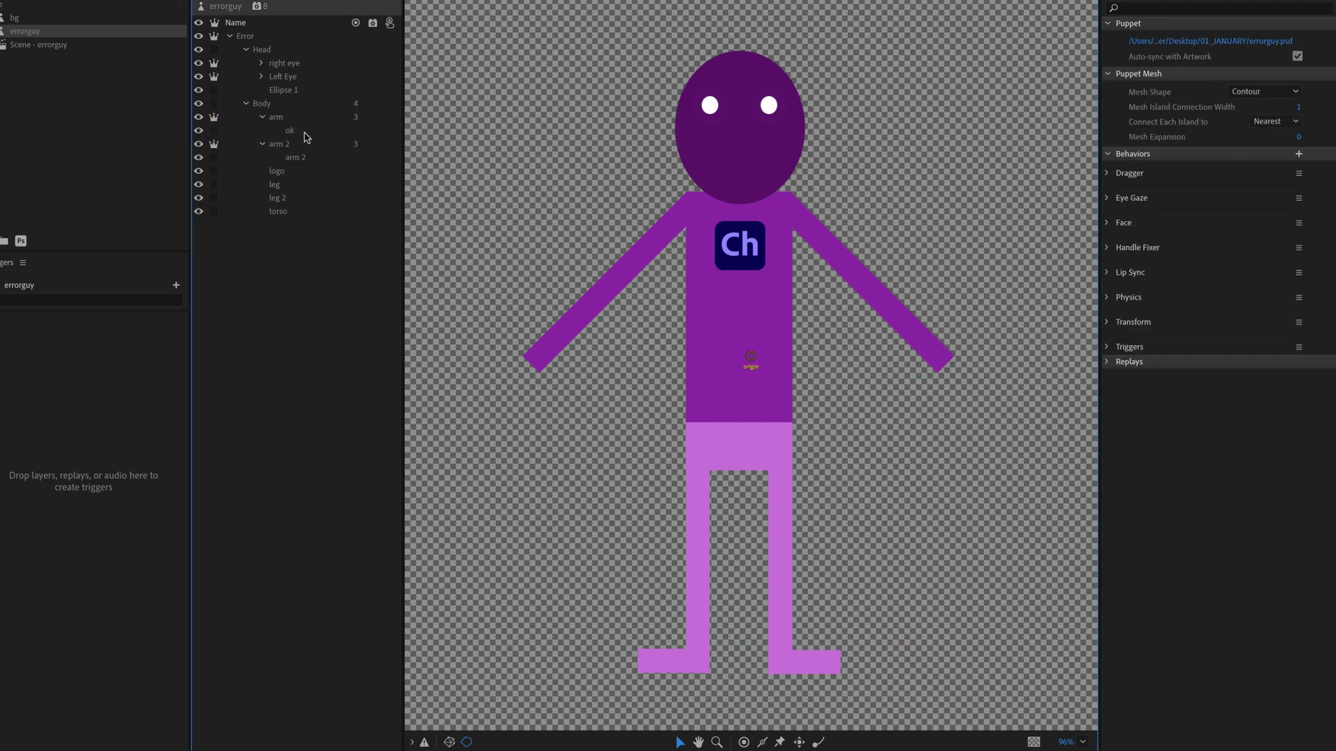
pyautogui.click(292, 123)
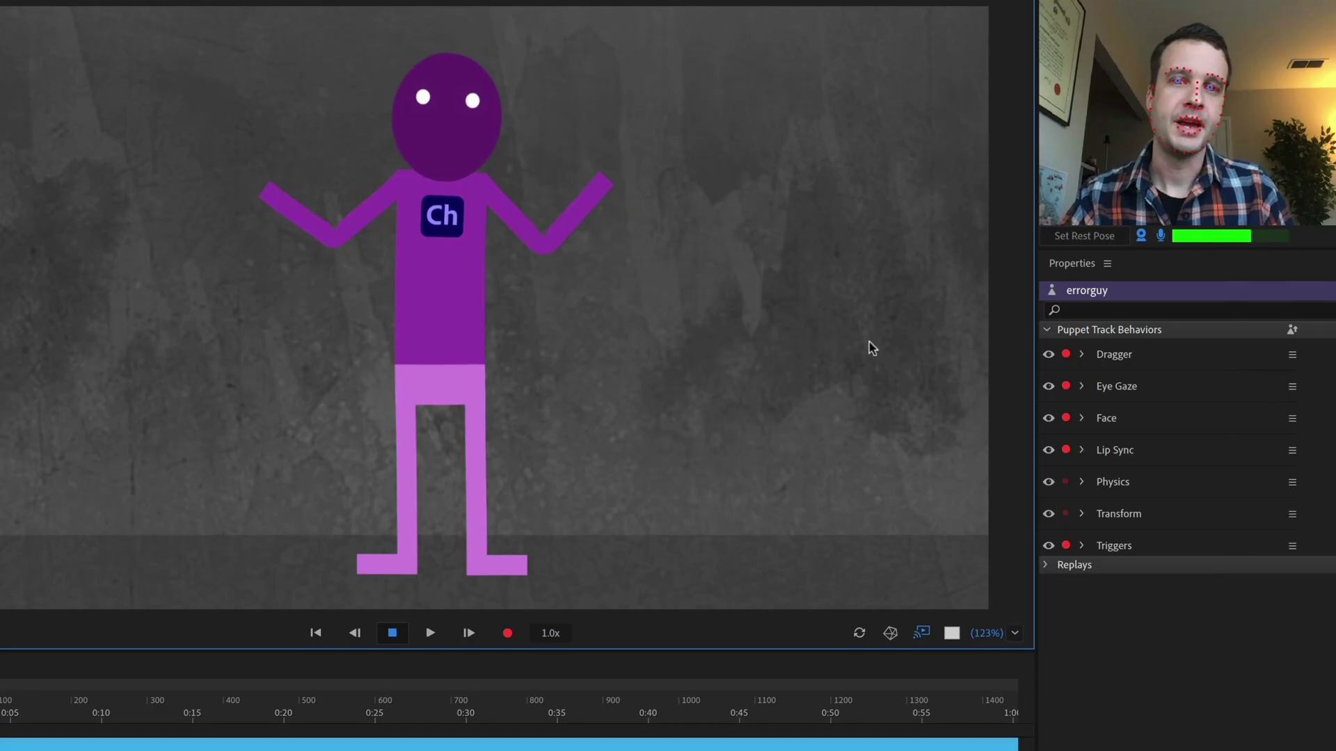
pyautogui.click(891, 633)
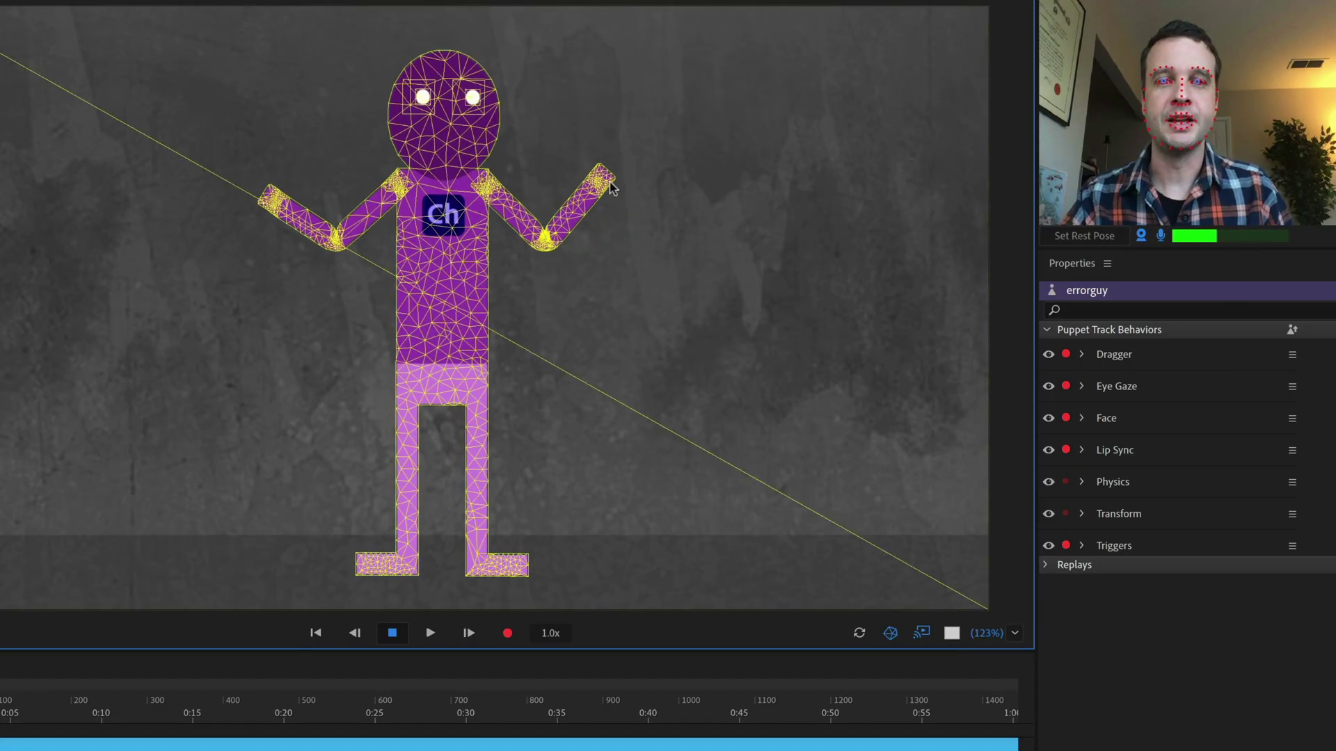
pyautogui.moveTo(626, 286); pyautogui.dragTo(626, 174)
pyautogui.moveTo(300, 200); pyautogui.dragTo(60, 63)
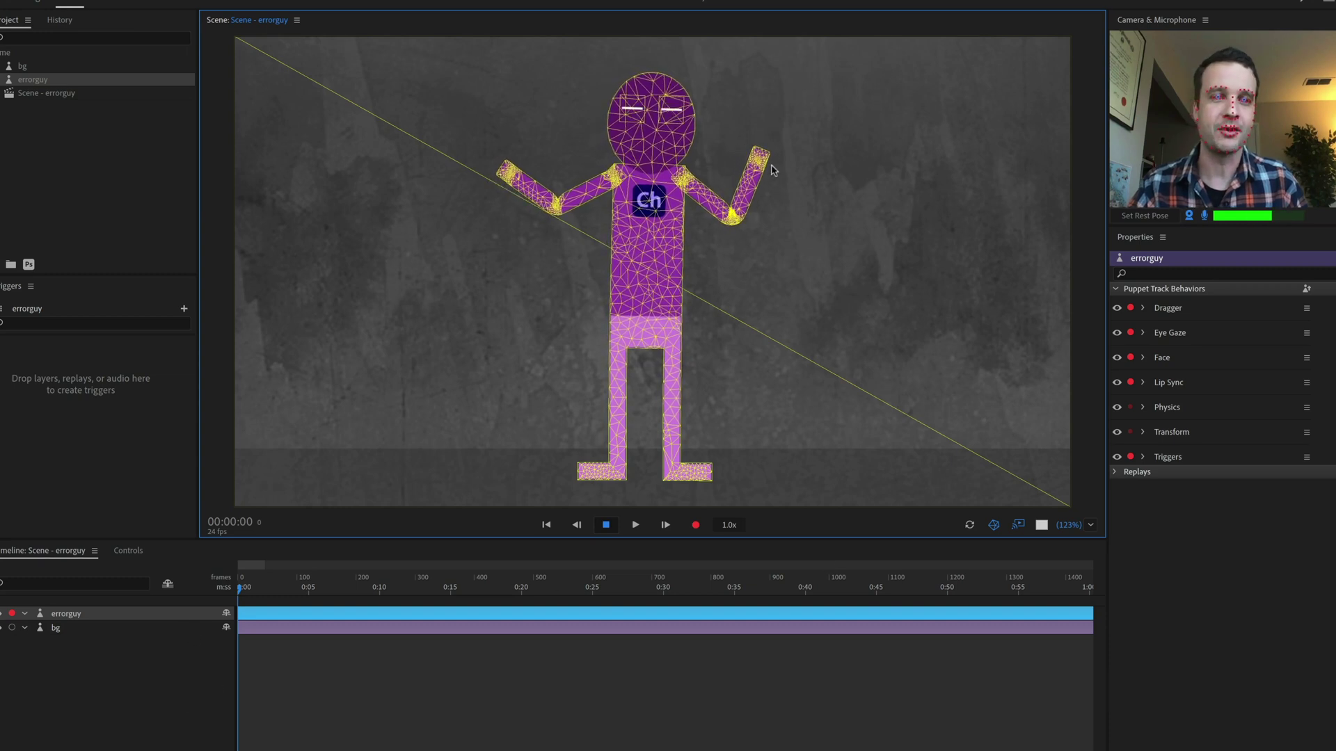
pyautogui.moveTo(760, 154); pyautogui.dragTo(791, 206)
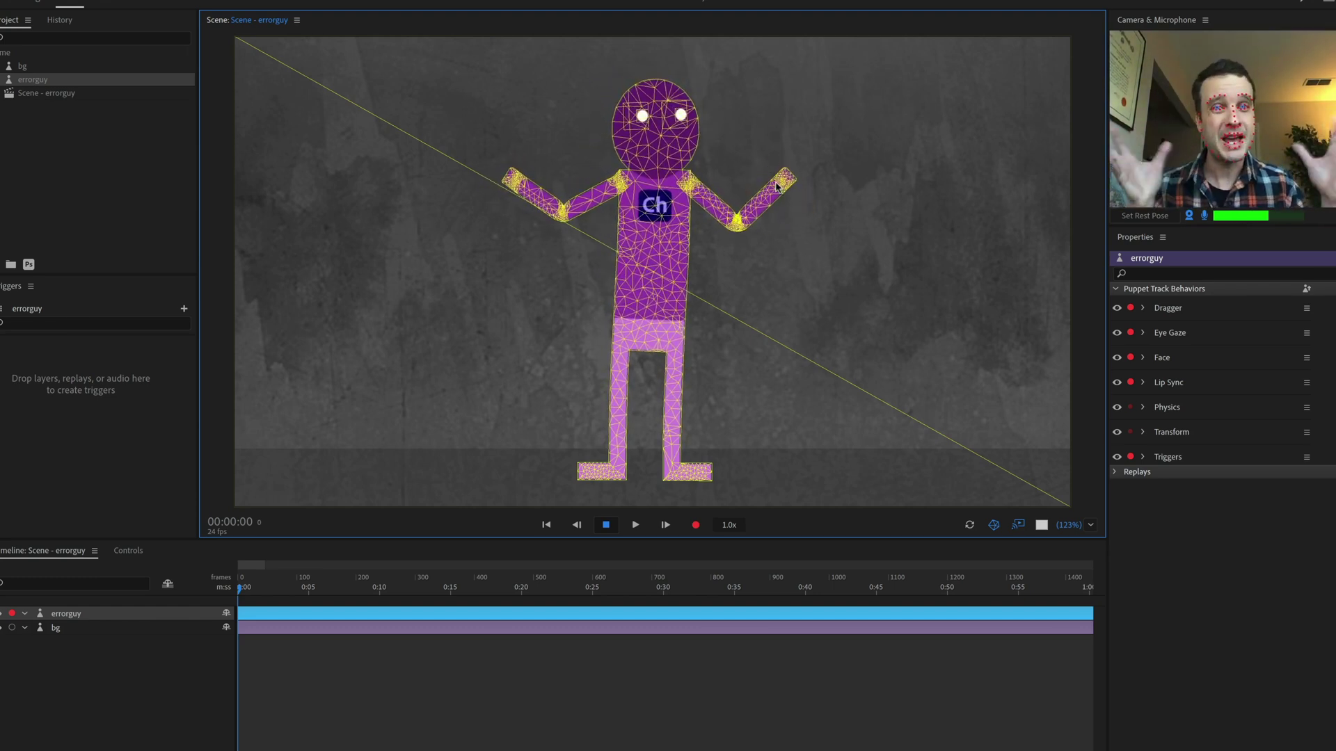
pyautogui.moveTo(777, 186); pyautogui.dragTo(777, 186)
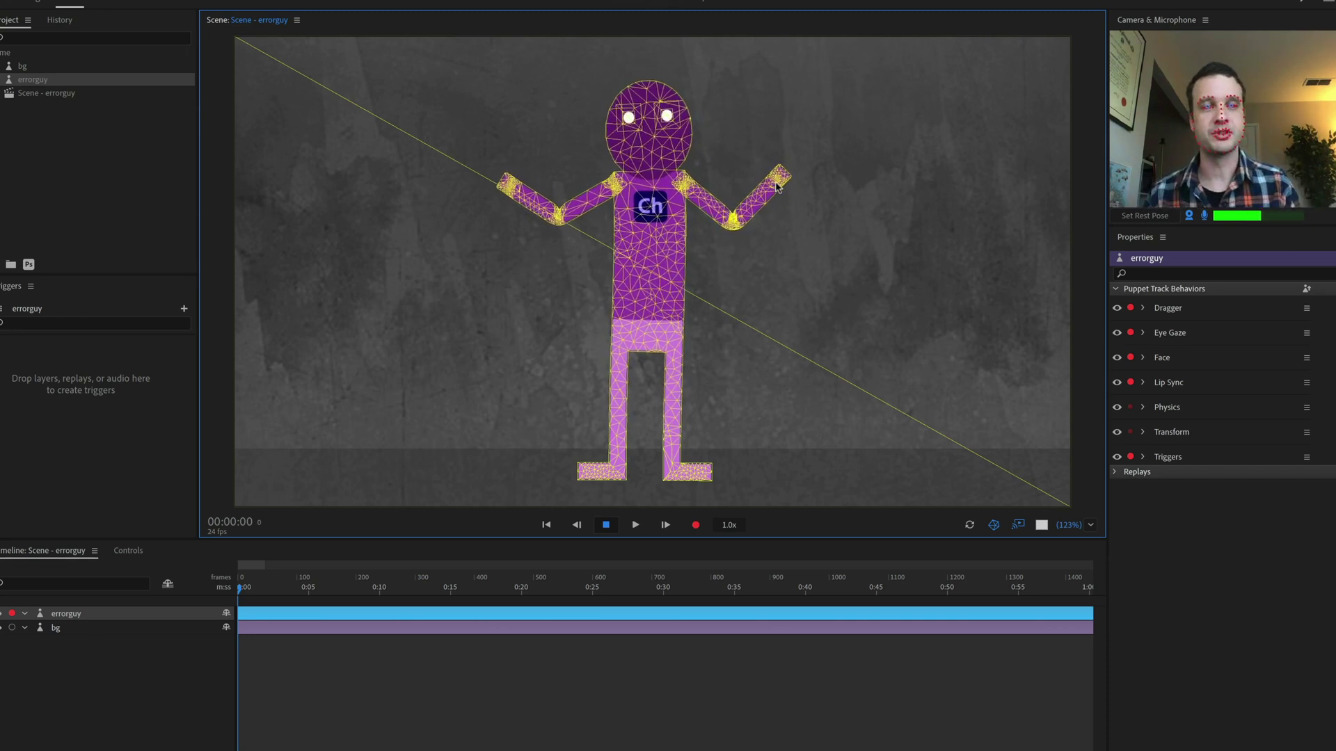
pyautogui.moveTo(777, 186); pyautogui.dragTo(777, 187)
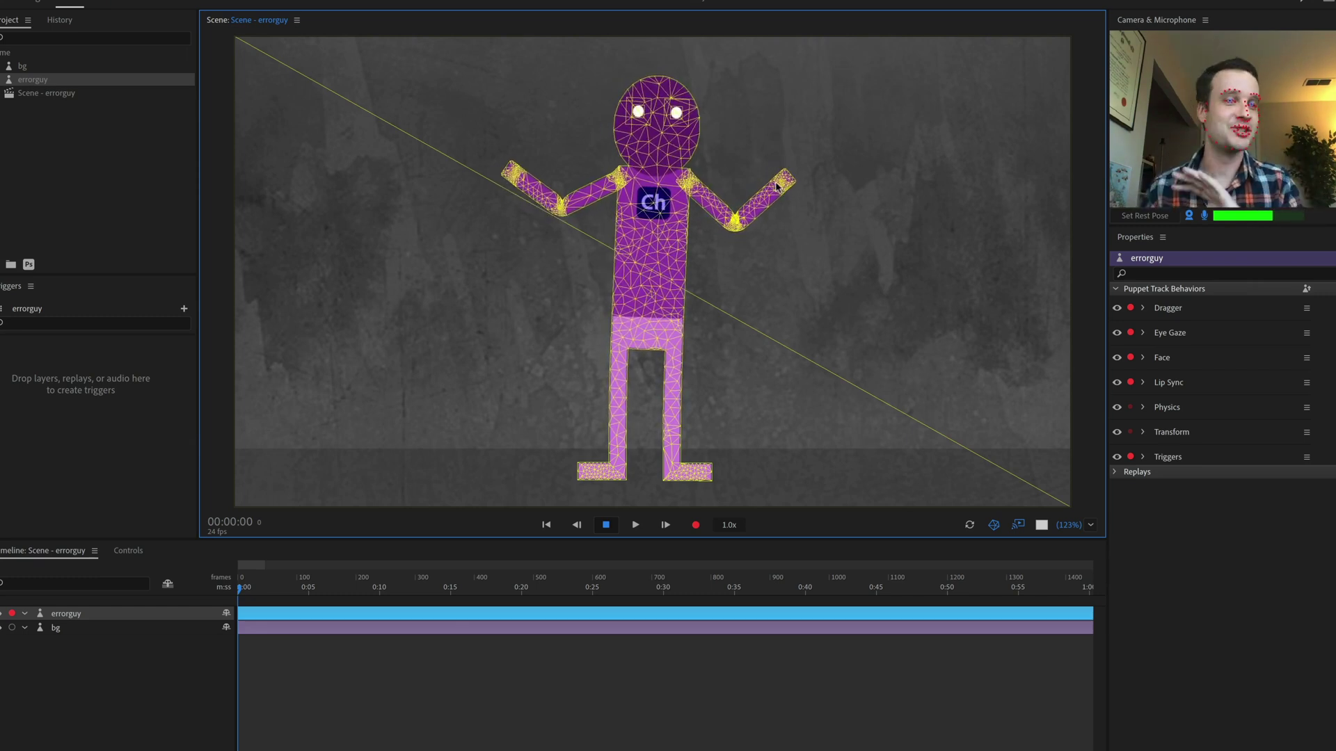
pyautogui.moveTo(778, 187); pyautogui.dragTo(777, 186)
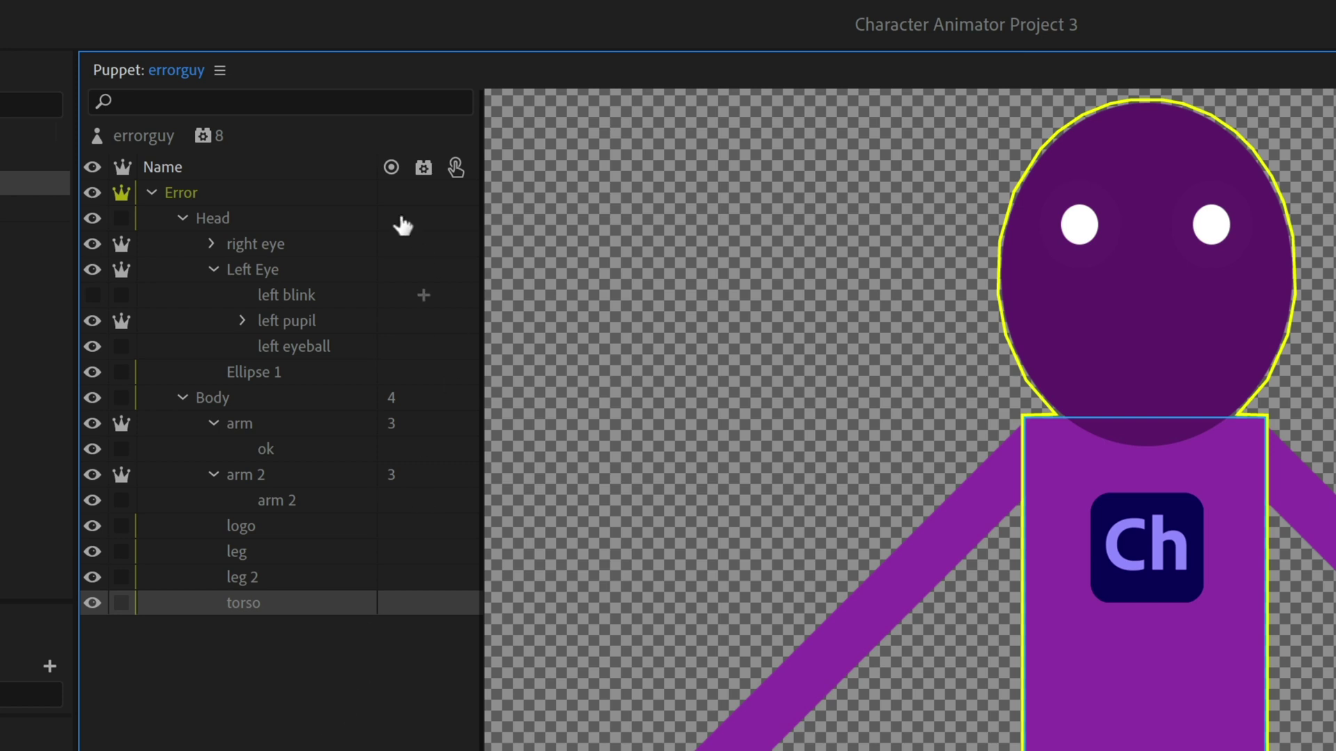
# Select the errorguy puppet and expand its Face behavior settings
pyautogui.click(287, 132)
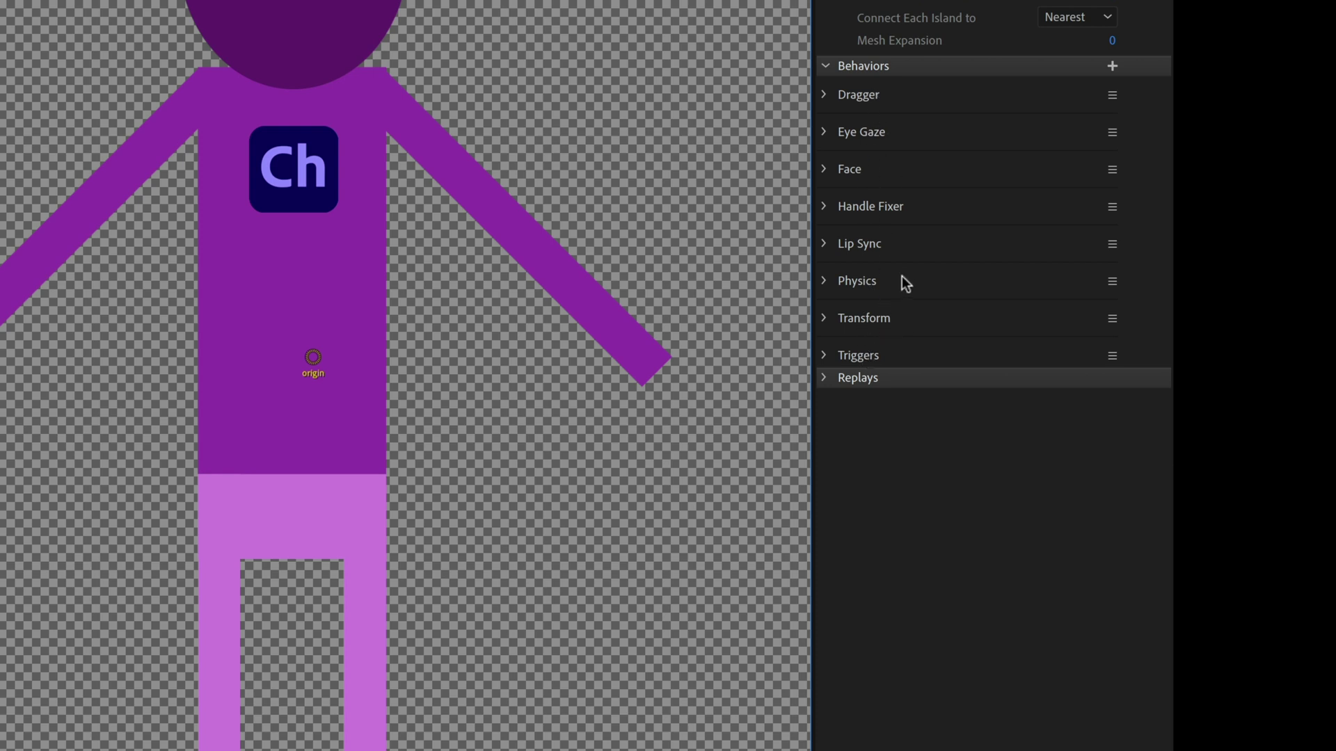
pyautogui.click(828, 171)
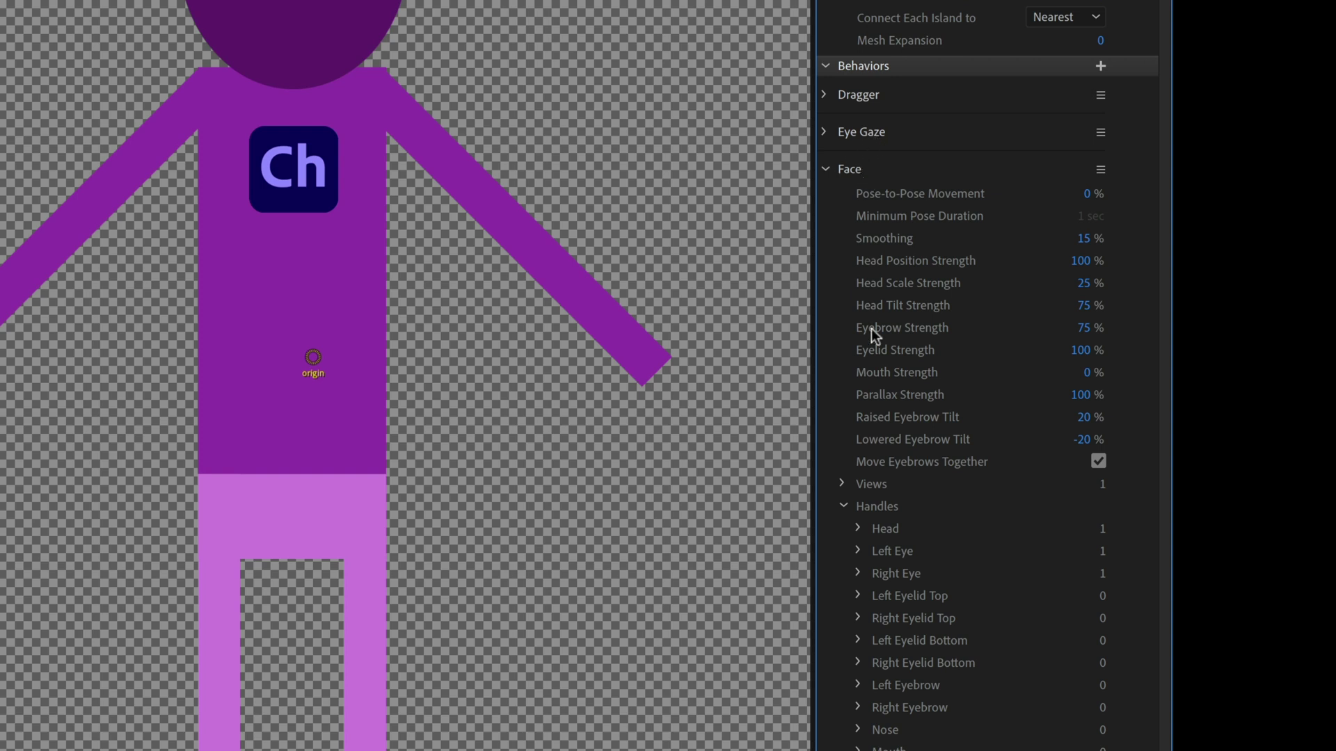
# Check the Face blink replacements, find Left Blink unassigned, and select the left blink layer
pyautogui.click(843, 507)
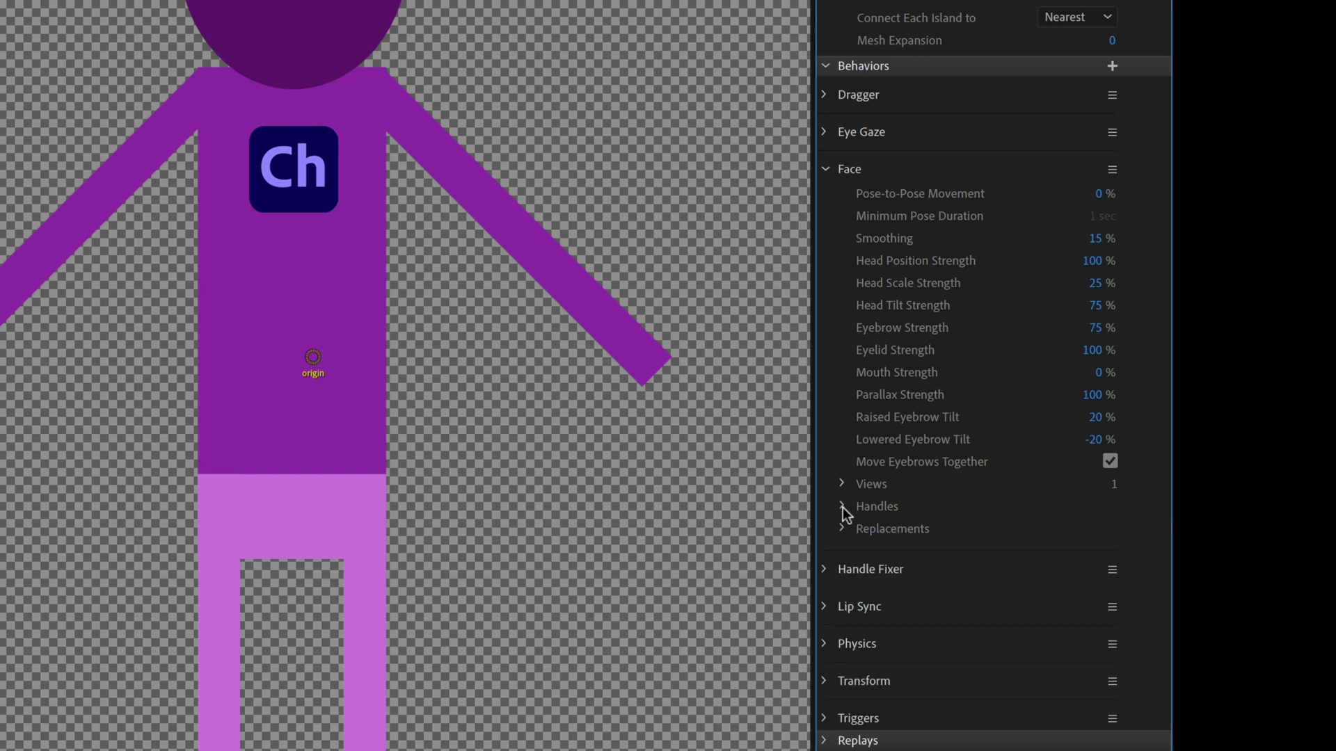
pyautogui.click(842, 507)
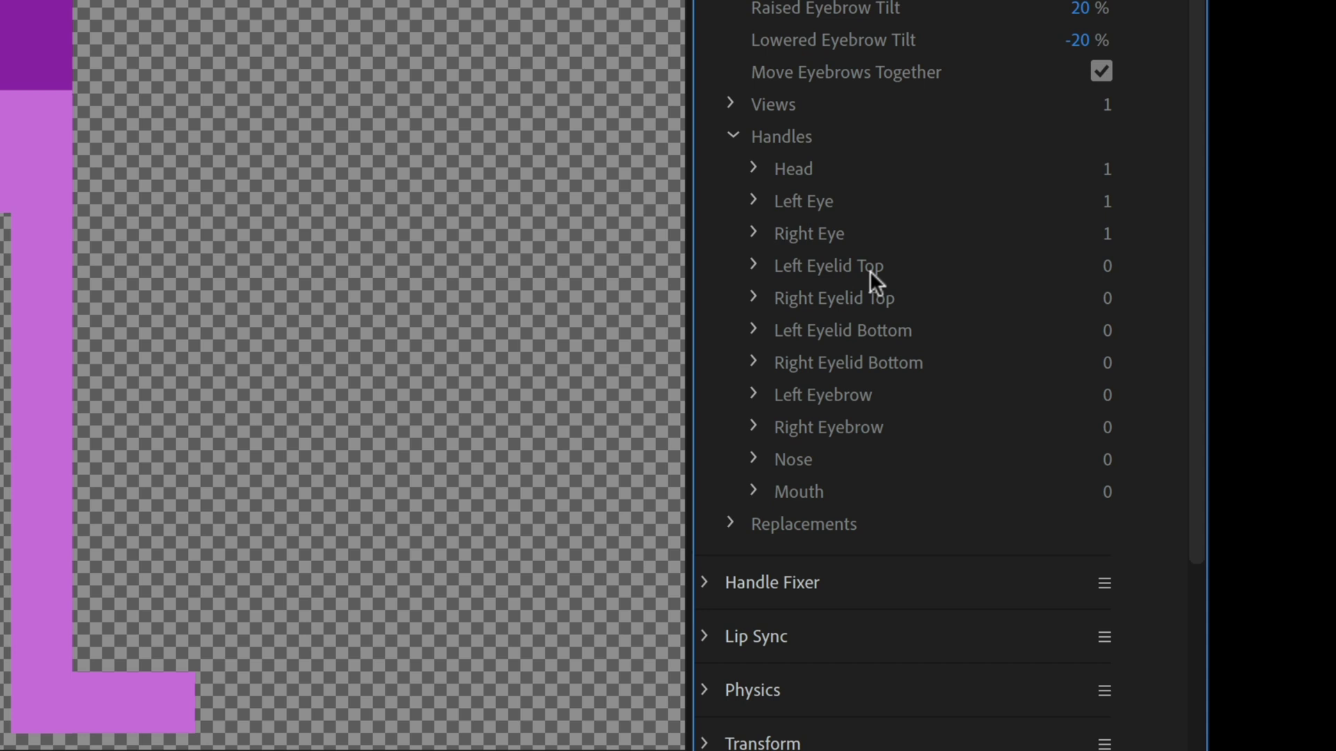
pyautogui.click(733, 522)
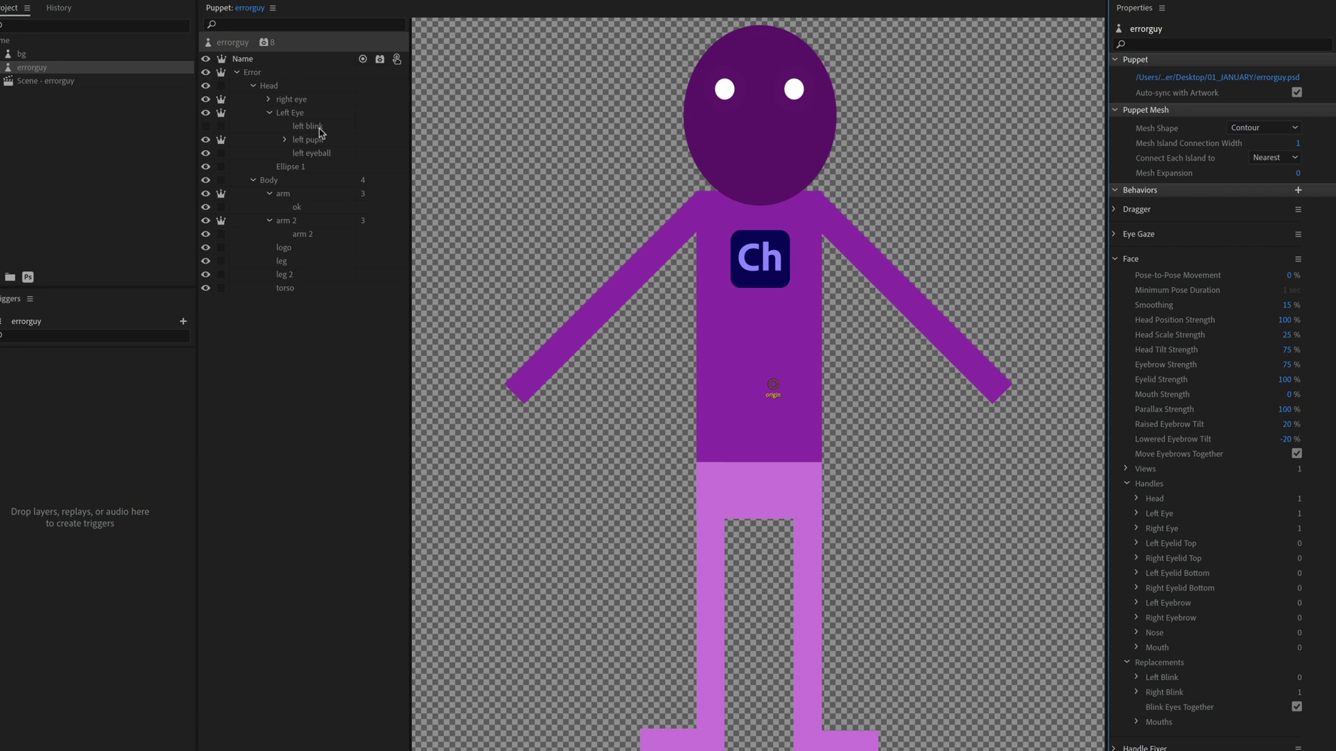
pyautogui.click(321, 130)
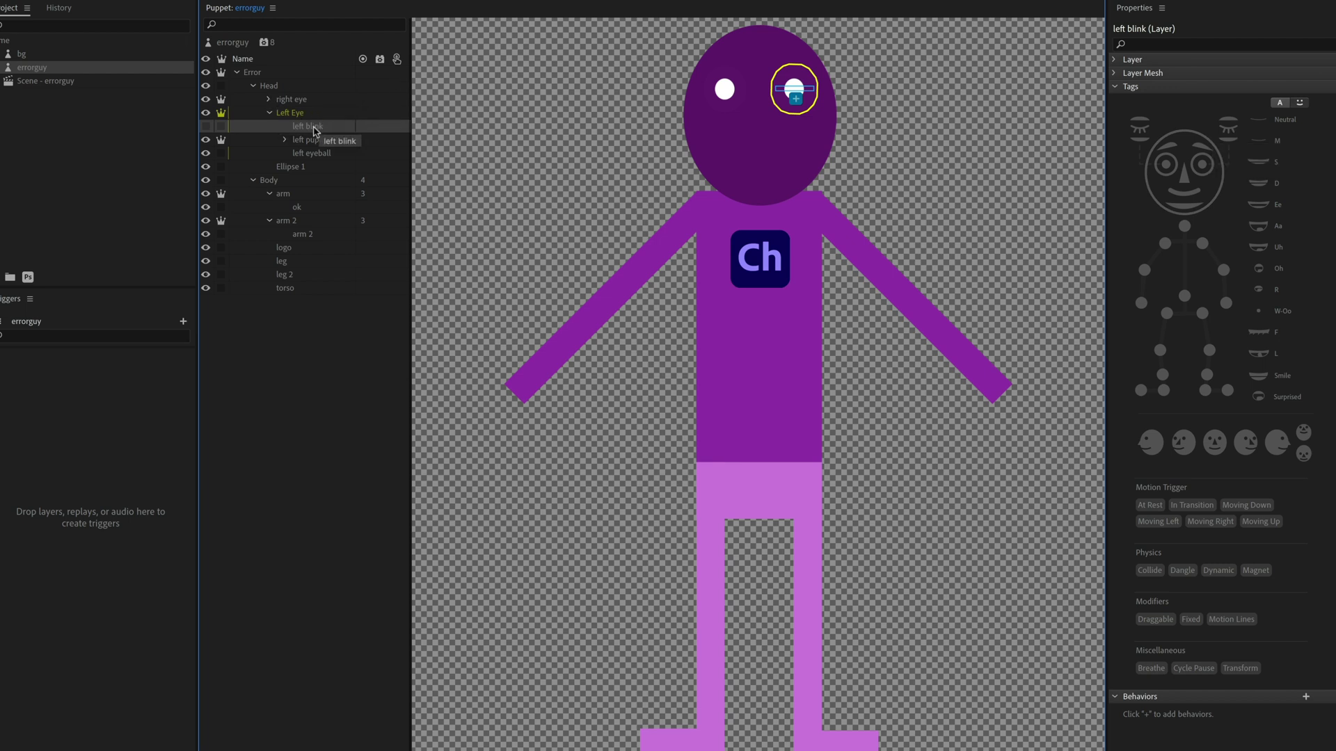
# Tag the left blink layer as Left Blink, then select the whole errorguy puppet
pyautogui.click(1231, 130)
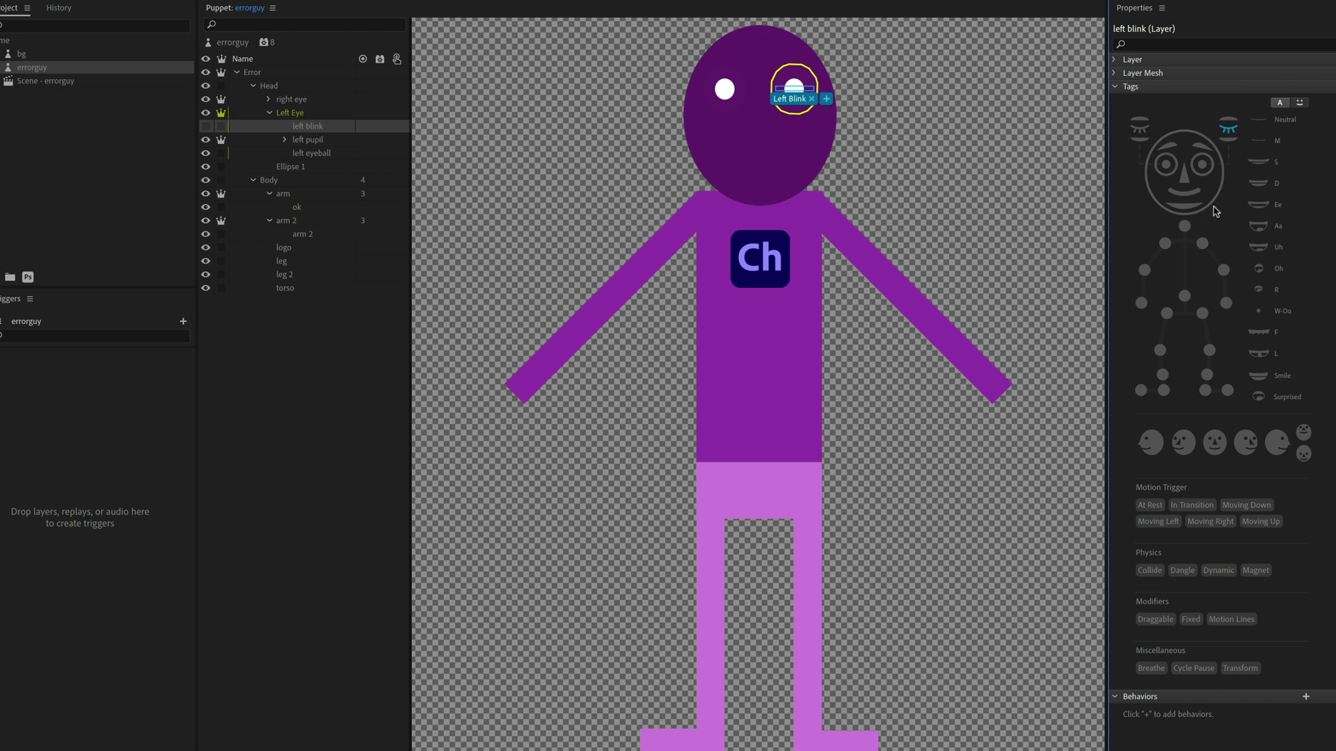
pyautogui.click(1280, 103)
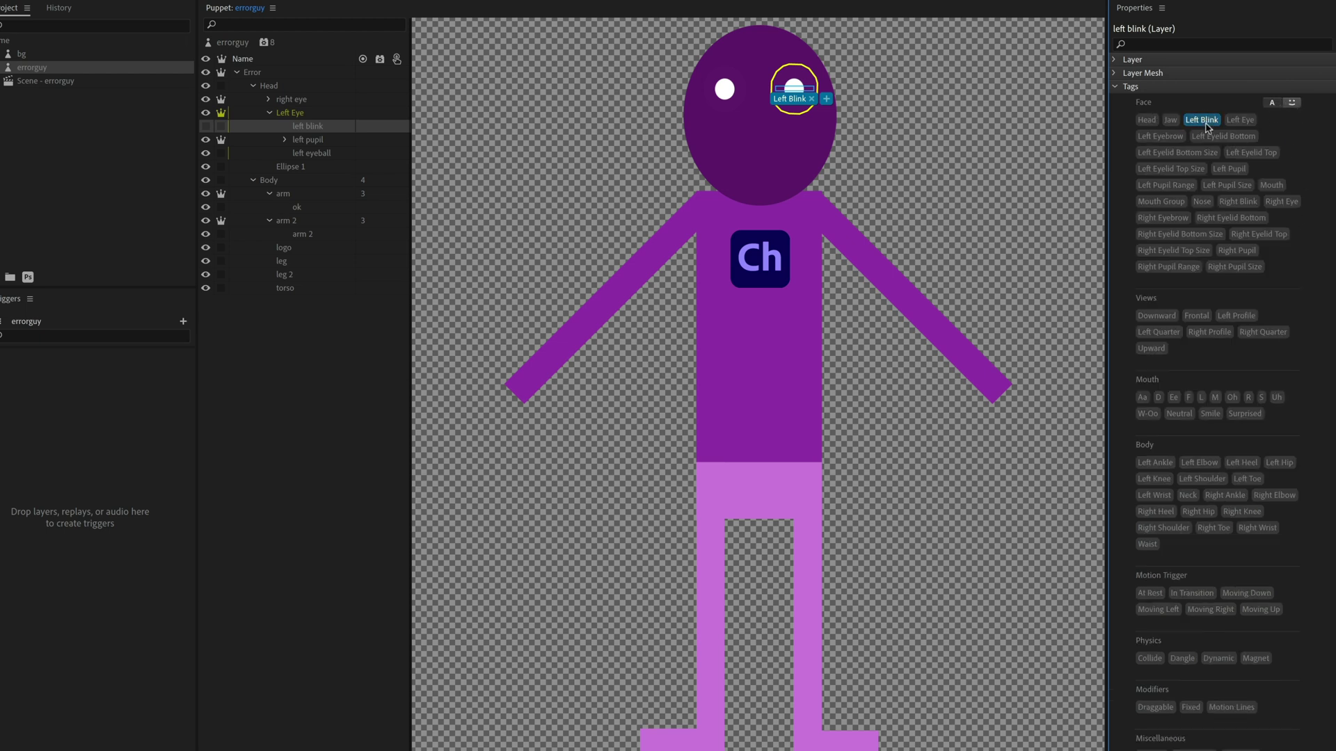
pyautogui.click(1292, 104)
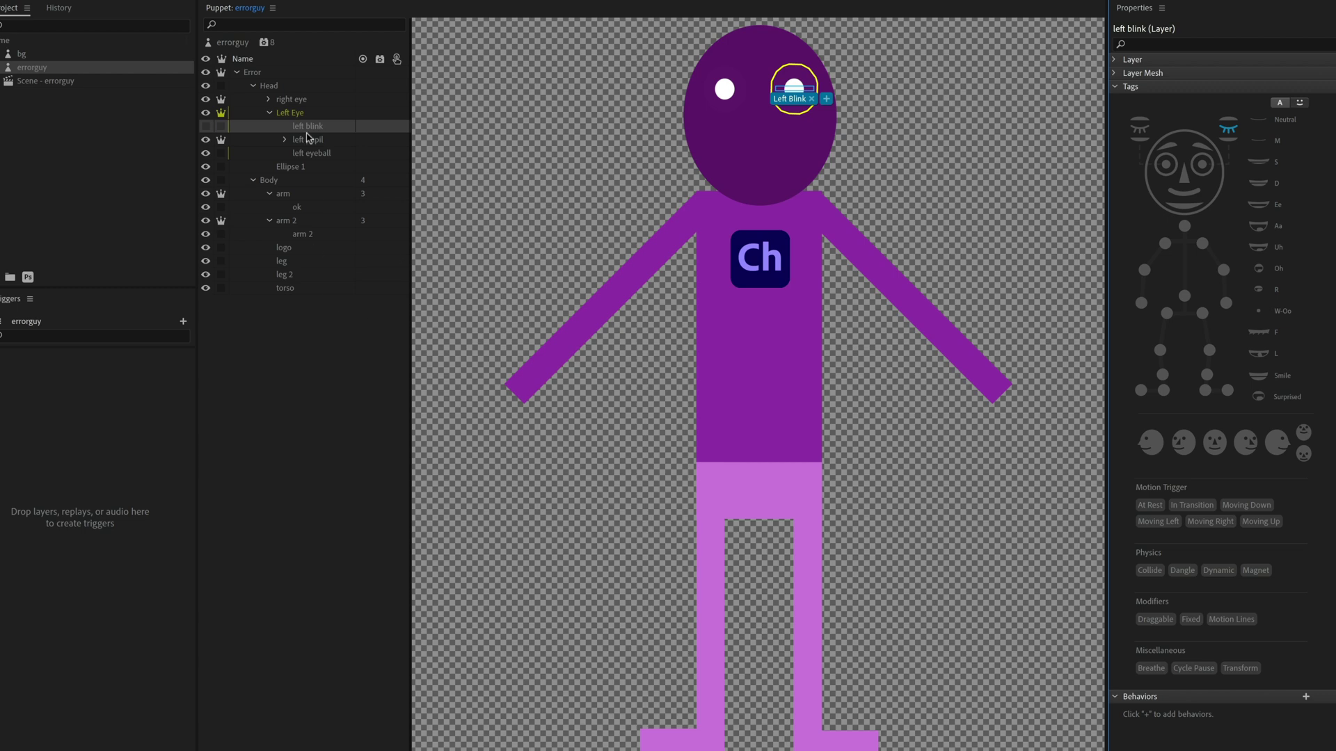
pyautogui.click(245, 46)
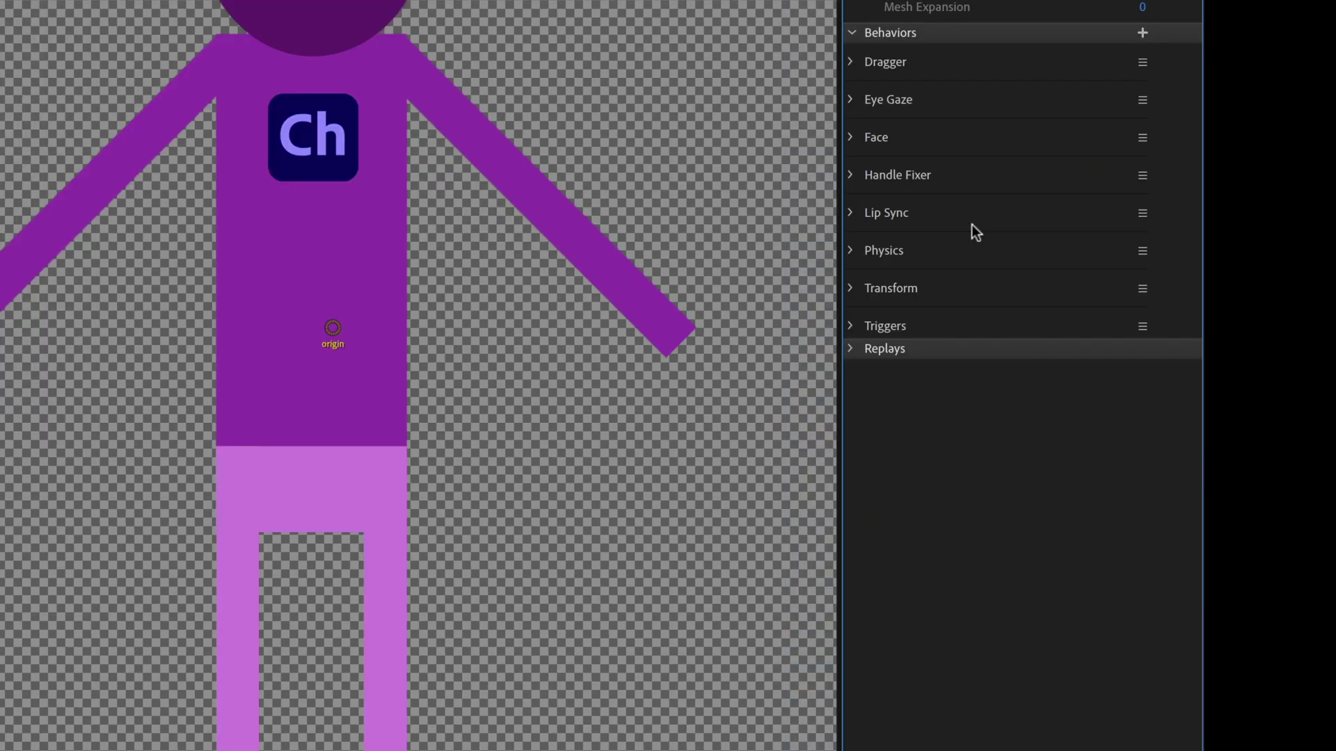
# Review the Face behavior's Replacements, then collapse Face and expand the Lip Sync settings
pyautogui.click(852, 137)
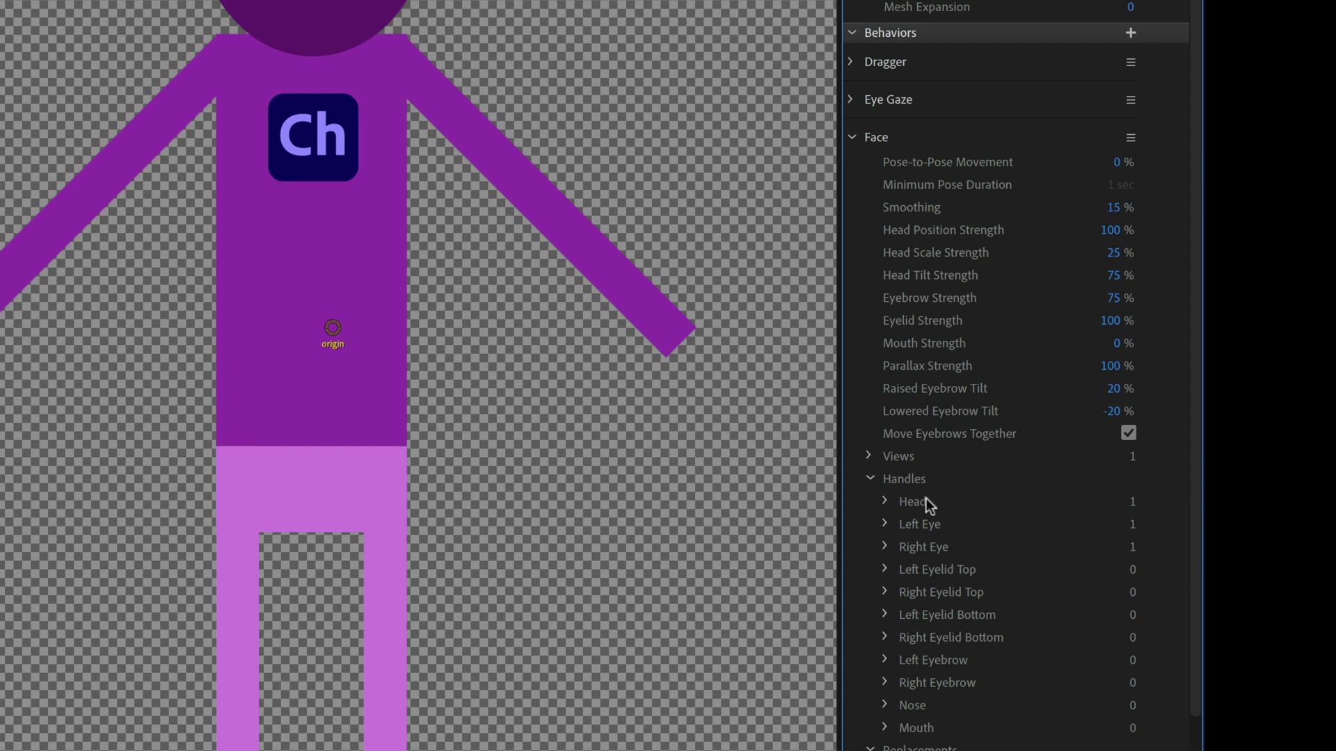
pyautogui.click(873, 477)
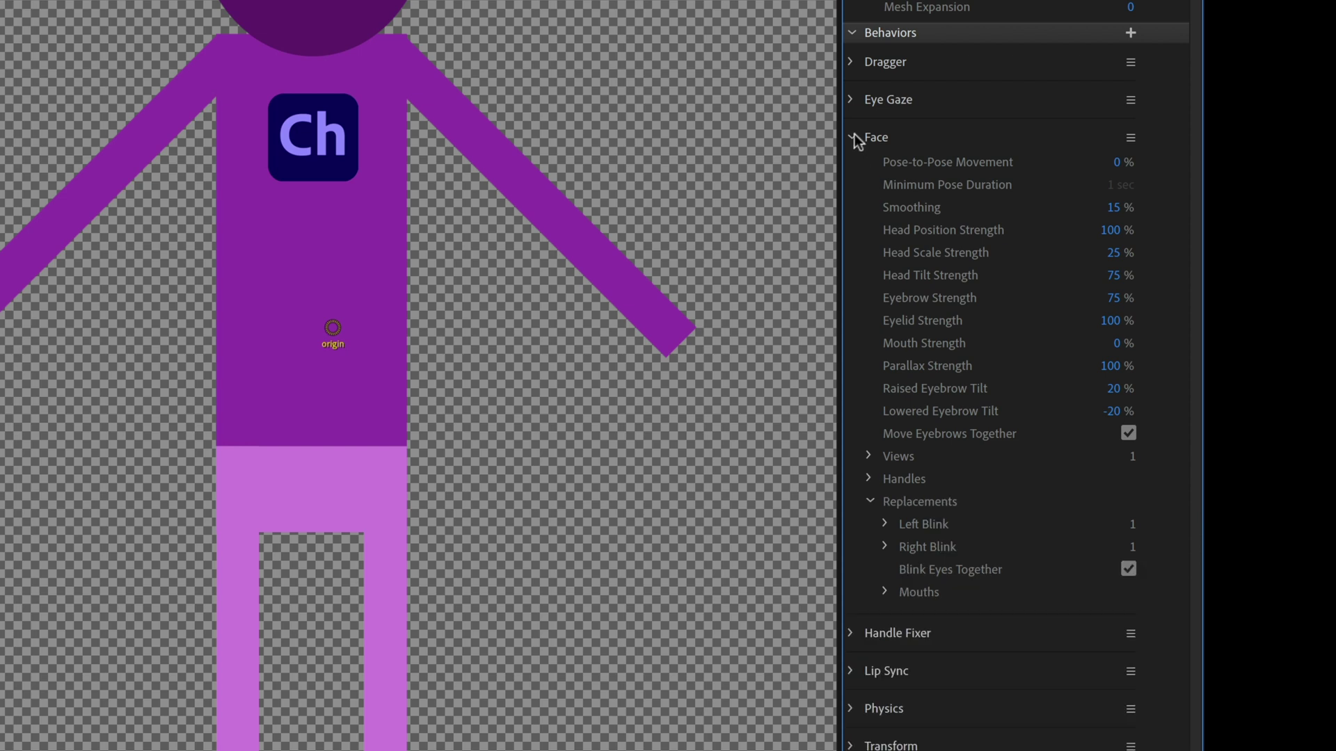
pyautogui.click(853, 138)
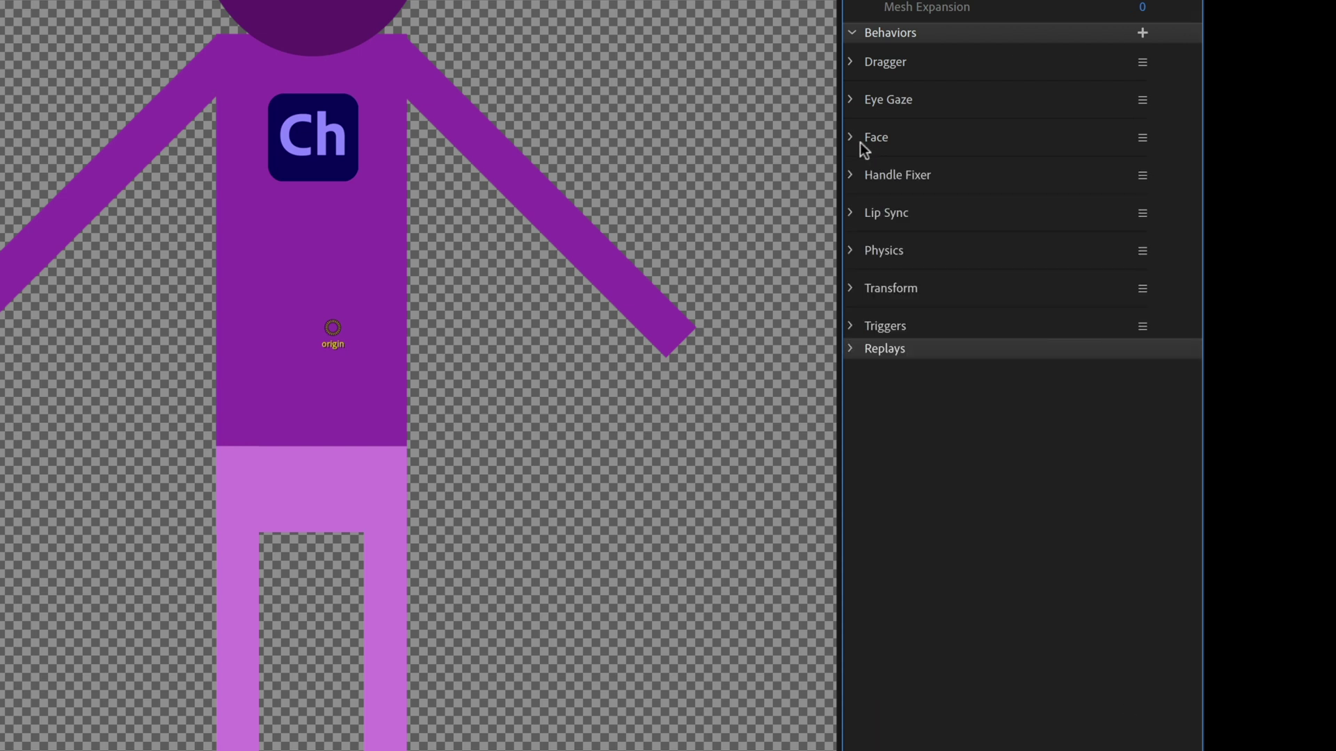
pyautogui.click(851, 215)
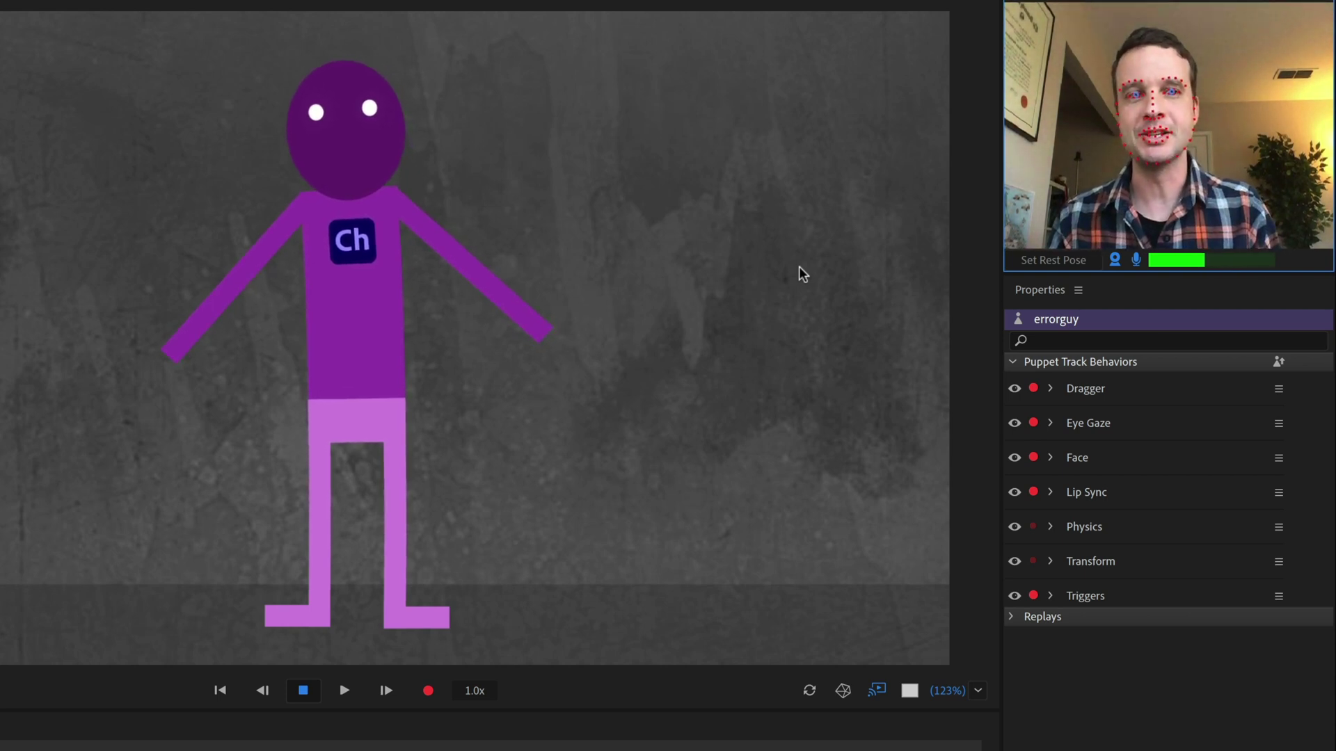
# Preview the puppet live in the scene, then select its arm layer for rigging
pyautogui.click(524, 444)
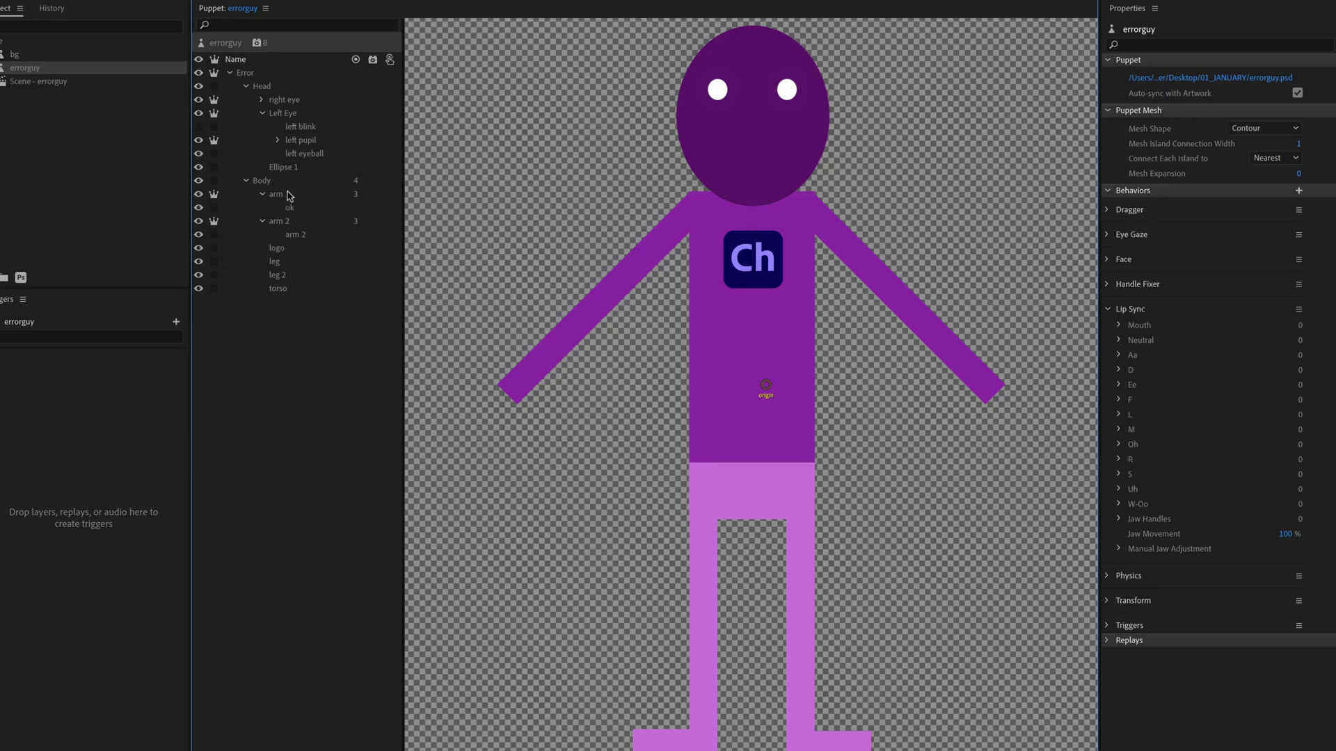
pyautogui.click(276, 194)
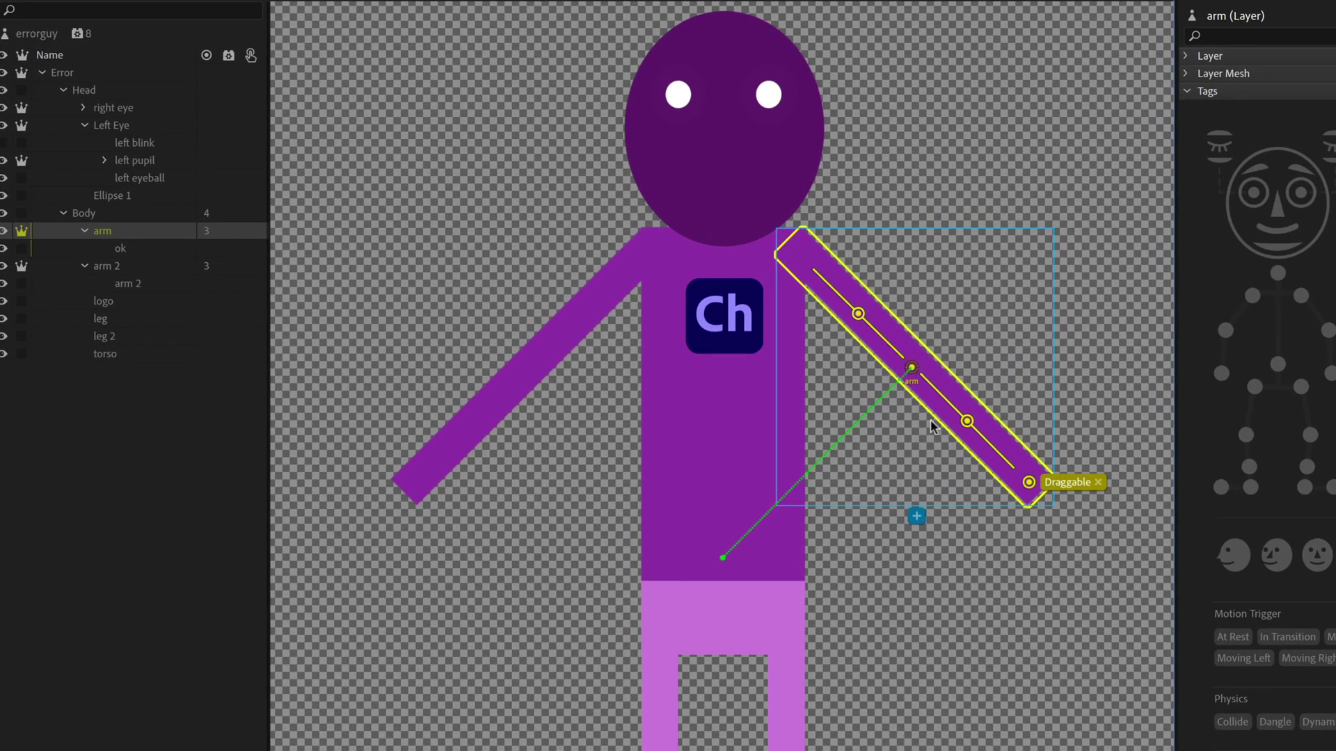
# Select the arm's mid-arm origin handle, nudge it slightly, then select the Body layer
pyautogui.click(913, 369)
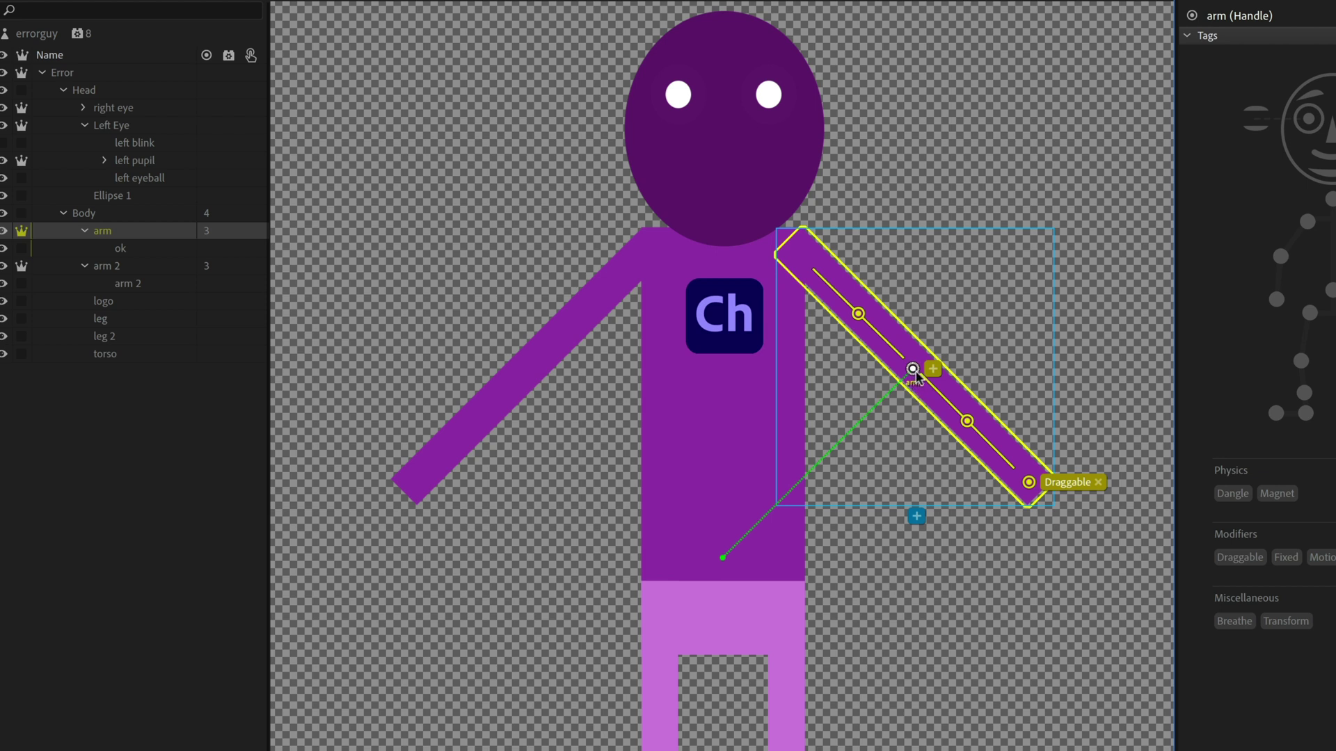
pyautogui.moveTo(913, 370)
pyautogui.mouseDown()
pyautogui.moveTo(919, 358)
pyautogui.moveTo(917, 371)
pyautogui.mouseUp()
pyautogui.click(102, 215)
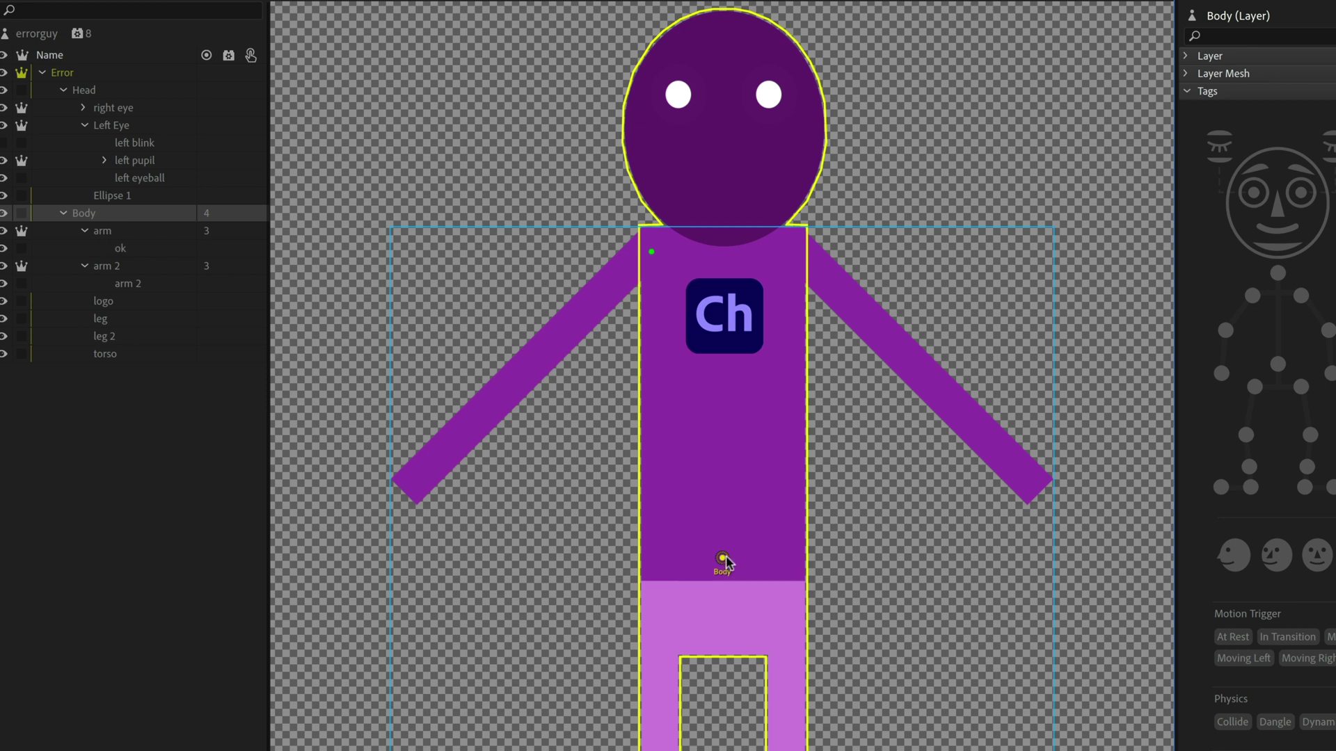
# Move the Body origin up to mid-torso and the arm's origin up to the shoulder
pyautogui.moveTo(724, 558); pyautogui.dragTo(724, 424)
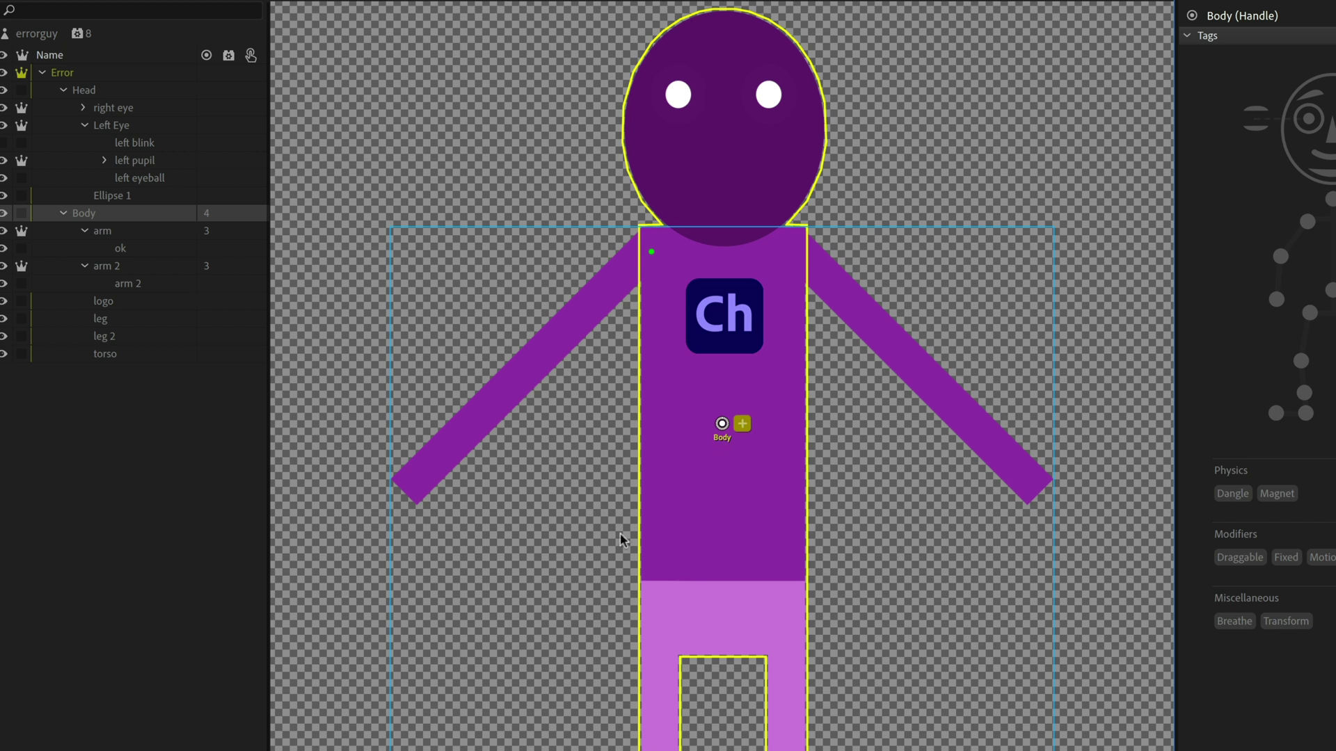
pyautogui.click(129, 233)
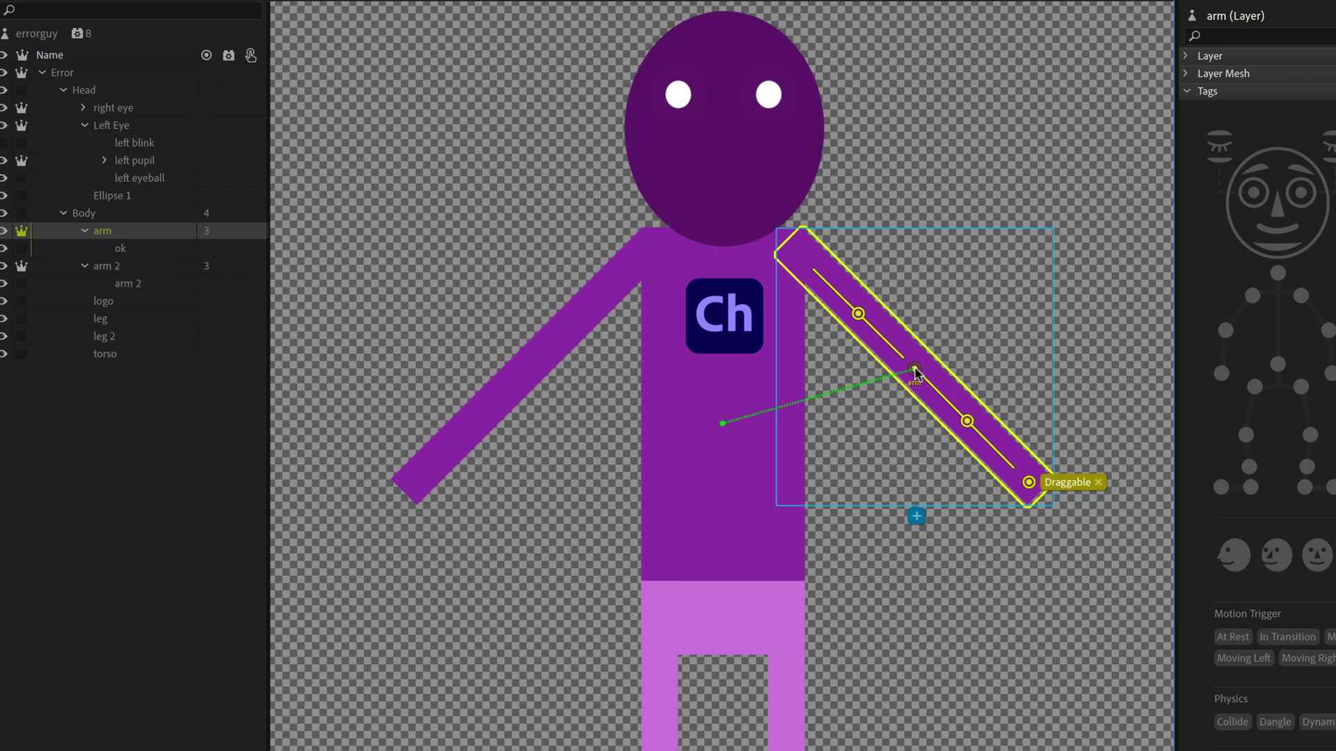
pyautogui.moveTo(914, 372); pyautogui.dragTo(796, 255)
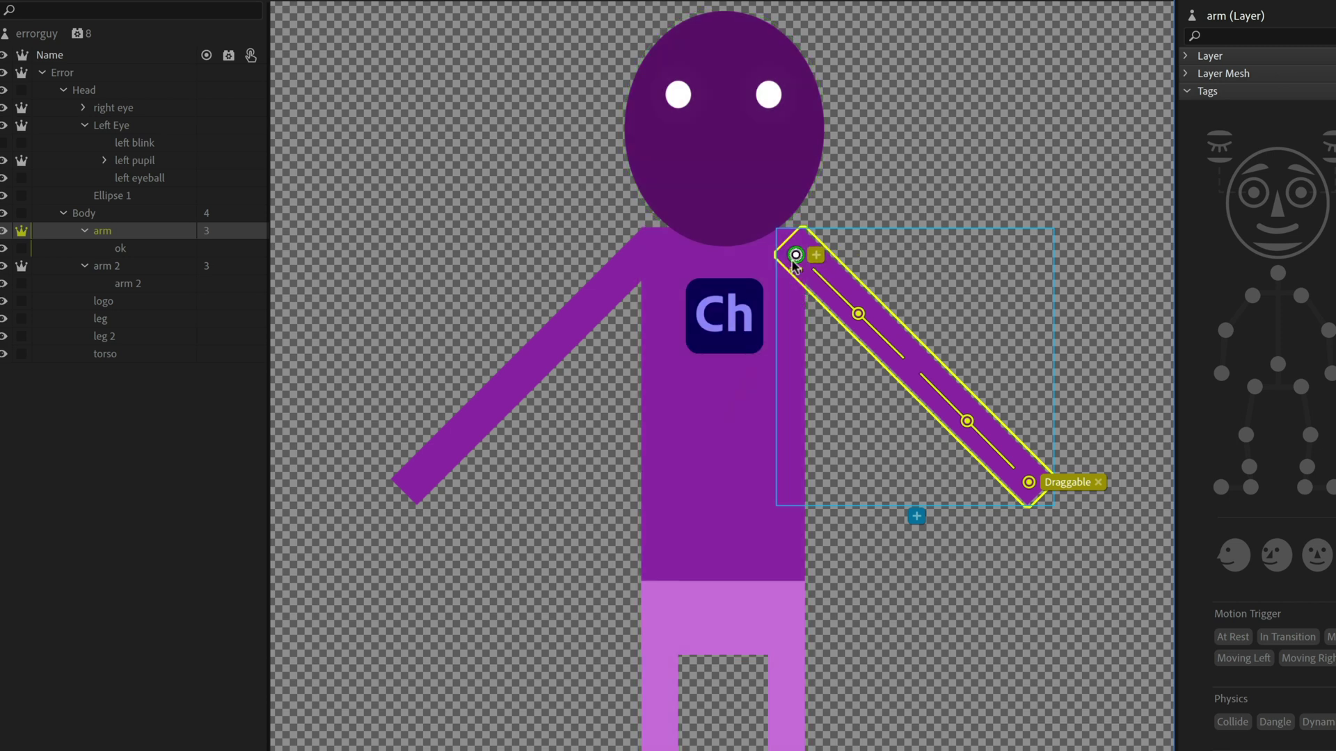
pyautogui.click(142, 237)
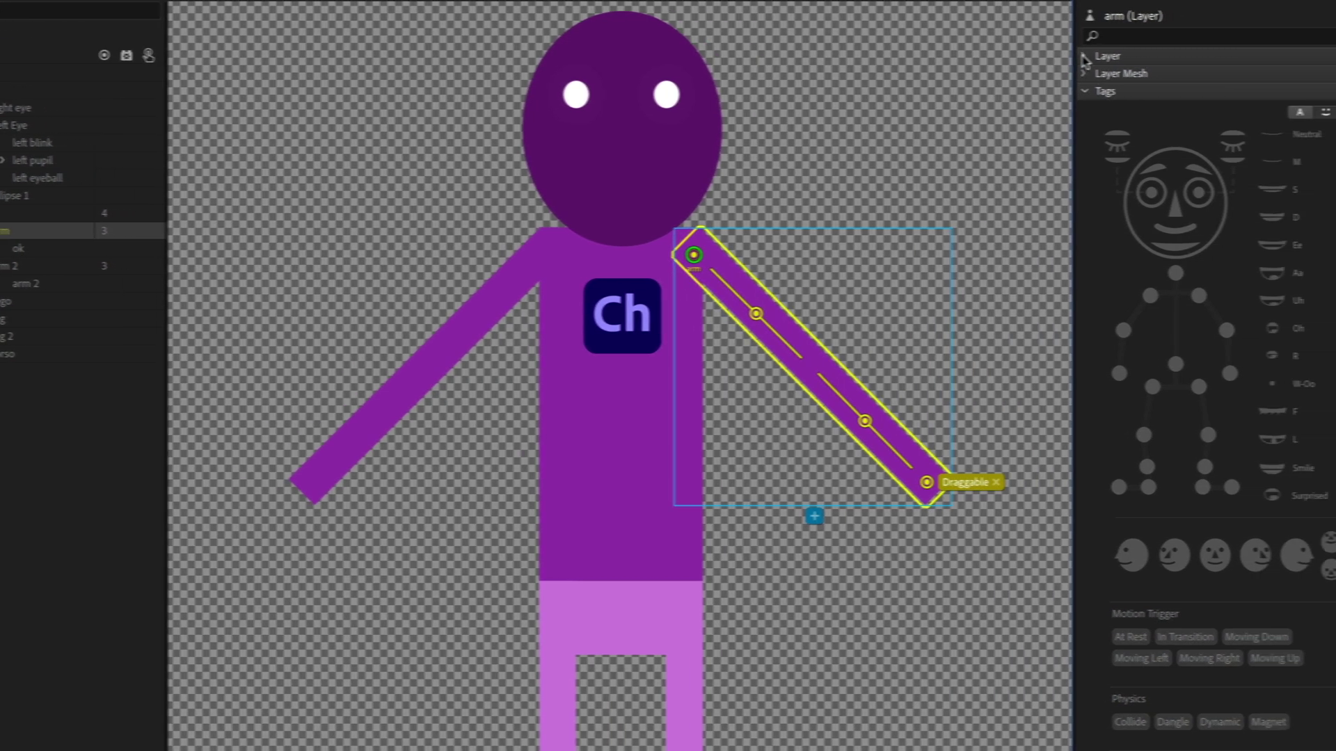
# Keep the arm layer's Attach Style set to Weld
pyautogui.click(1084, 59)
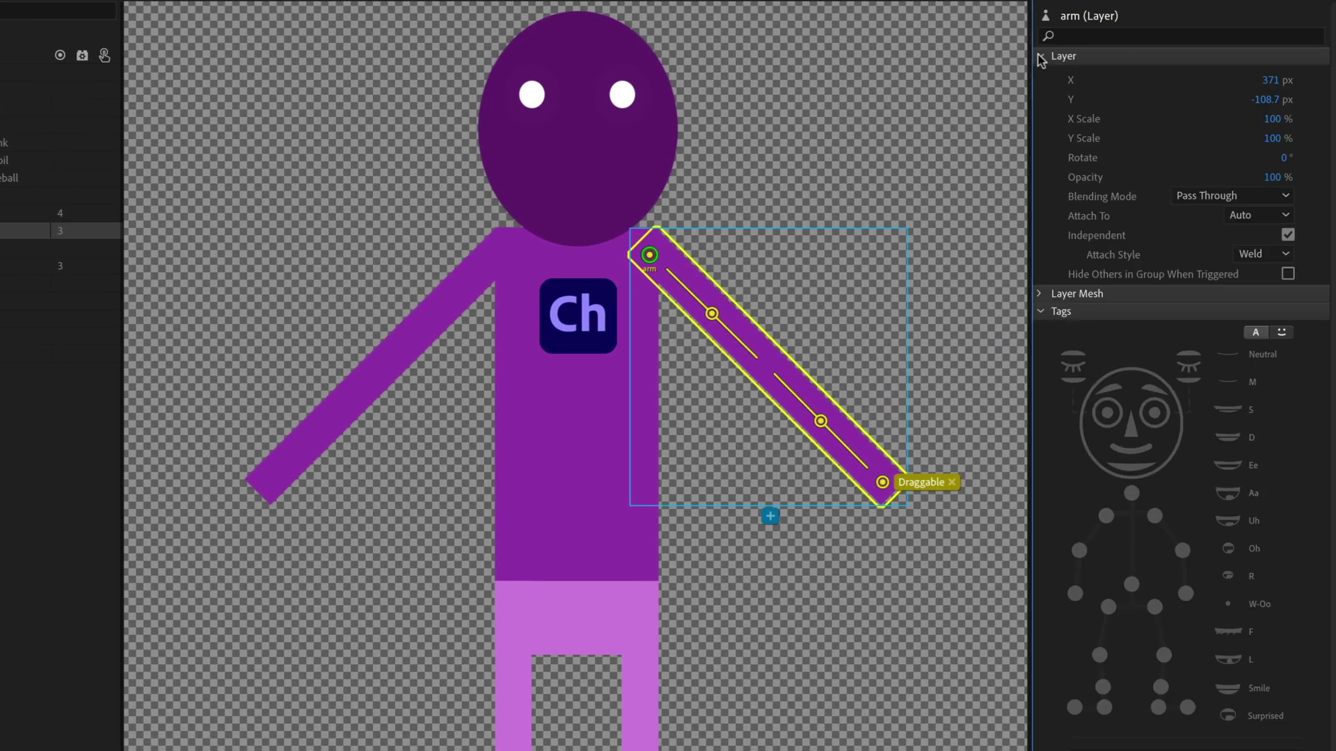
pyautogui.click(1264, 255)
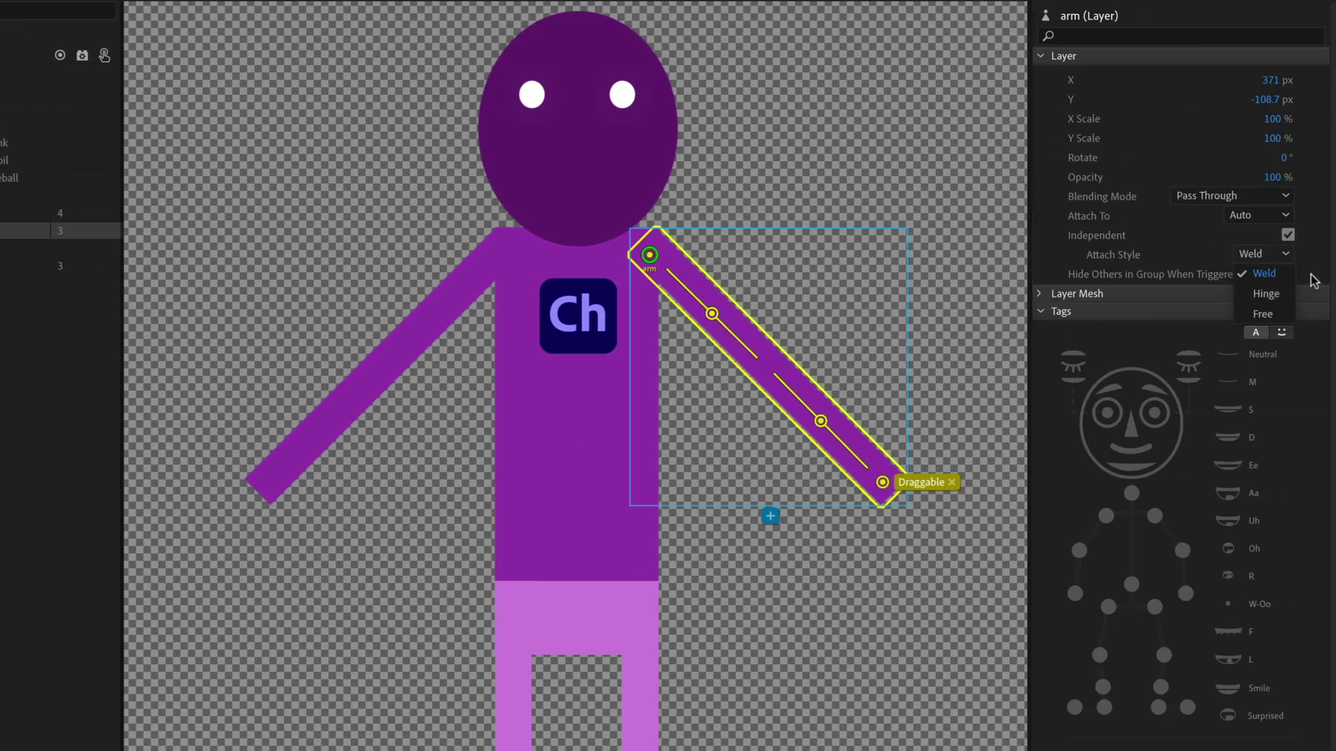
pyautogui.click(1313, 282)
# Reposition the arm's origin handle so it sits at the shoulder
pyautogui.click(650, 256)
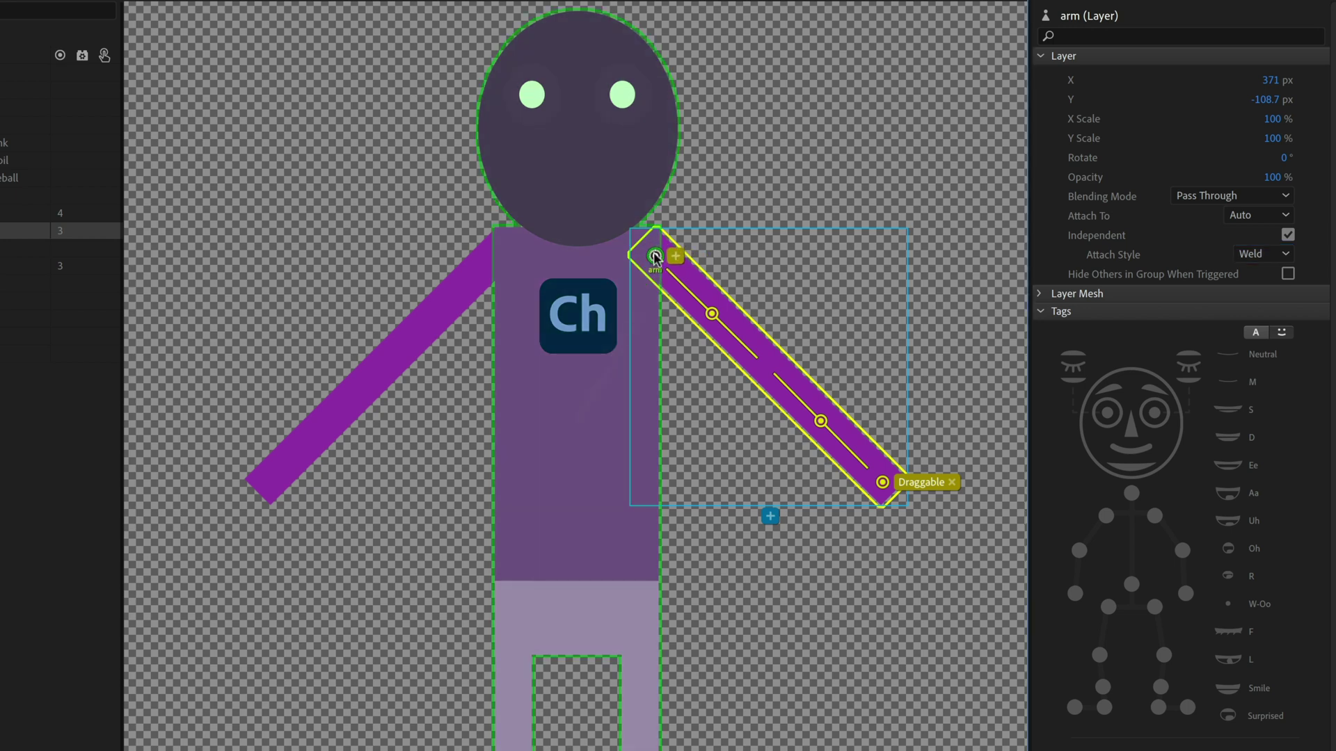
pyautogui.click(652, 257)
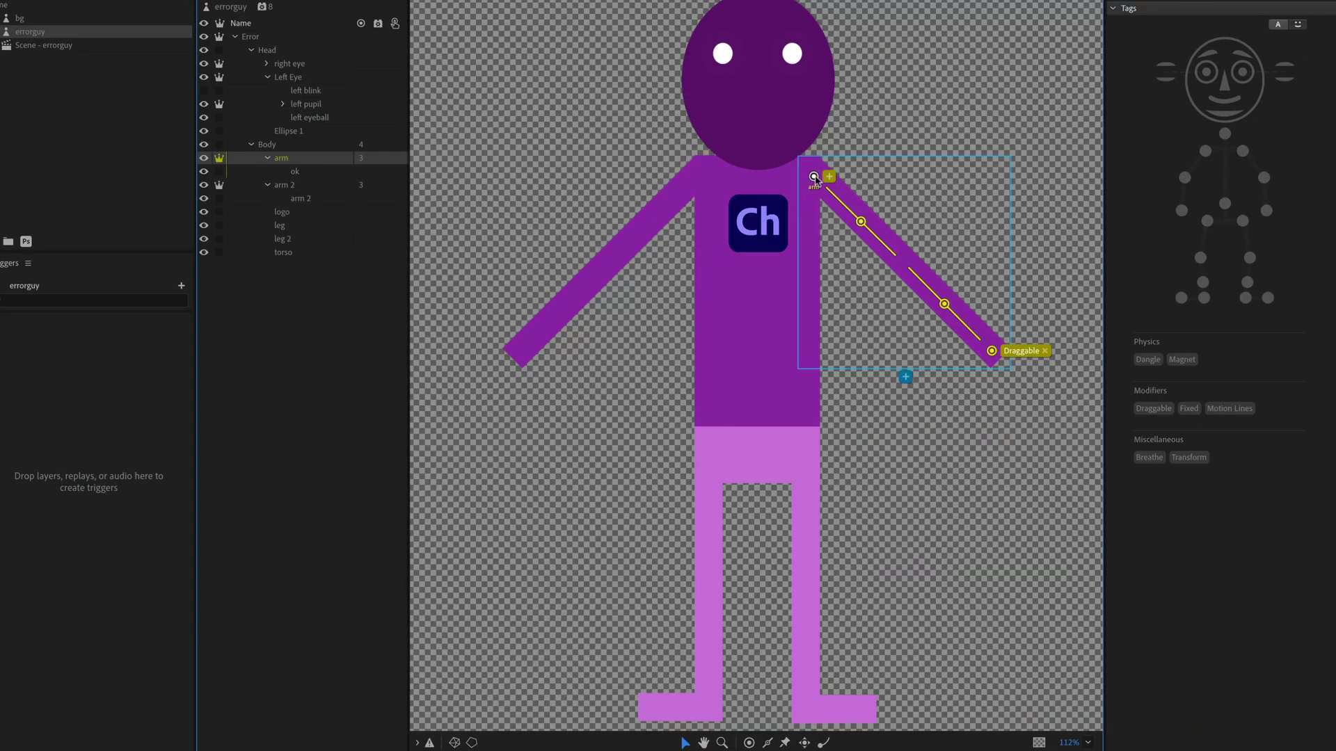
pyautogui.moveTo(942, 190); pyautogui.dragTo(809, 172)
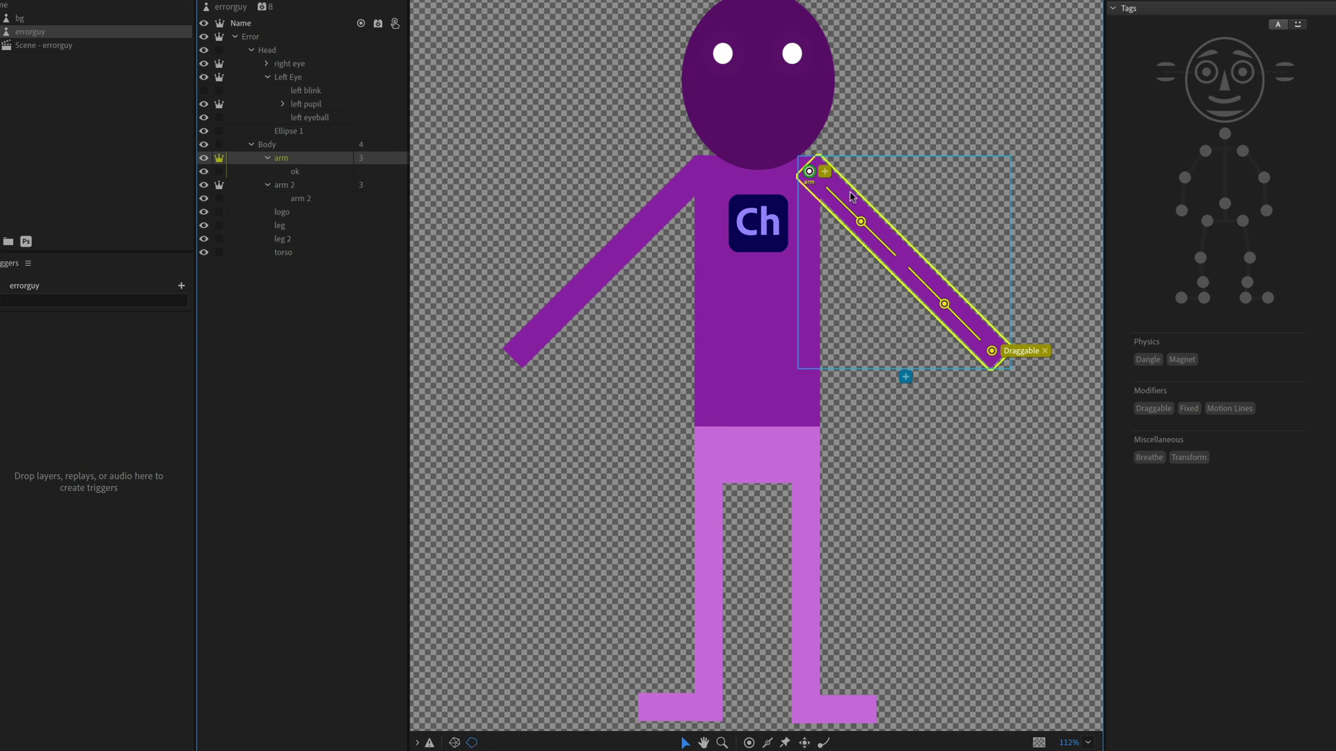
pyautogui.moveTo(810, 174)
pyautogui.mouseDown()
pyautogui.moveTo(963, 190)
pyautogui.moveTo(813, 175)
pyautogui.mouseUp()
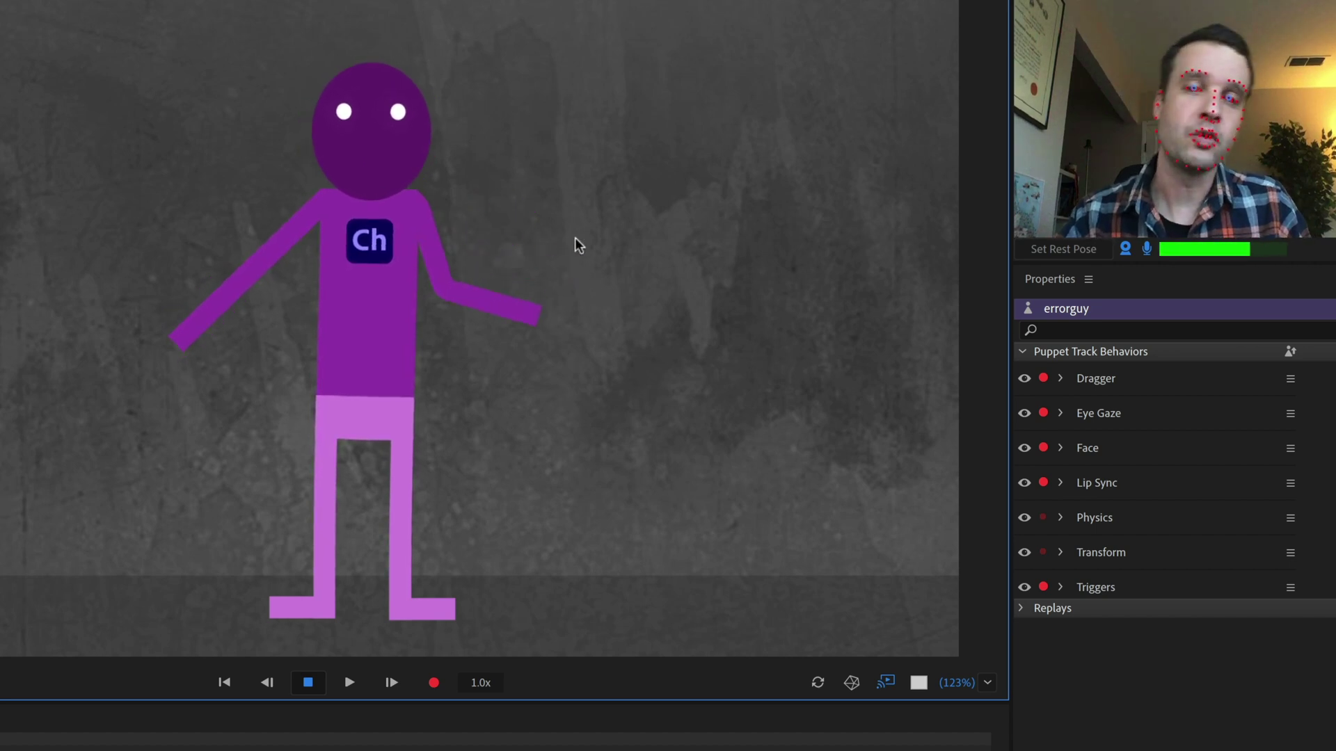
# Drag both of the puppet's arms in the scene to test their movement
pyautogui.moveTo(574, 236); pyautogui.dragTo(585, 237)
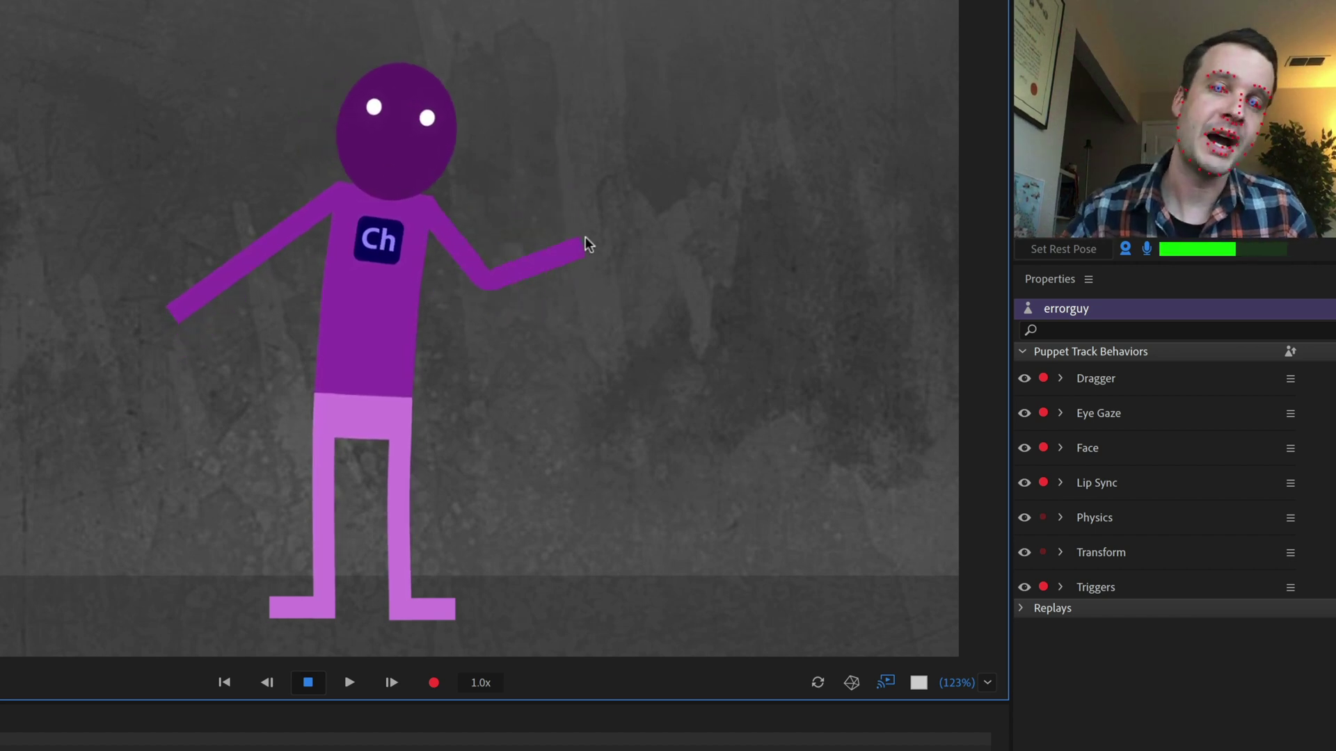
pyautogui.moveTo(175, 287); pyautogui.dragTo(185, 164)
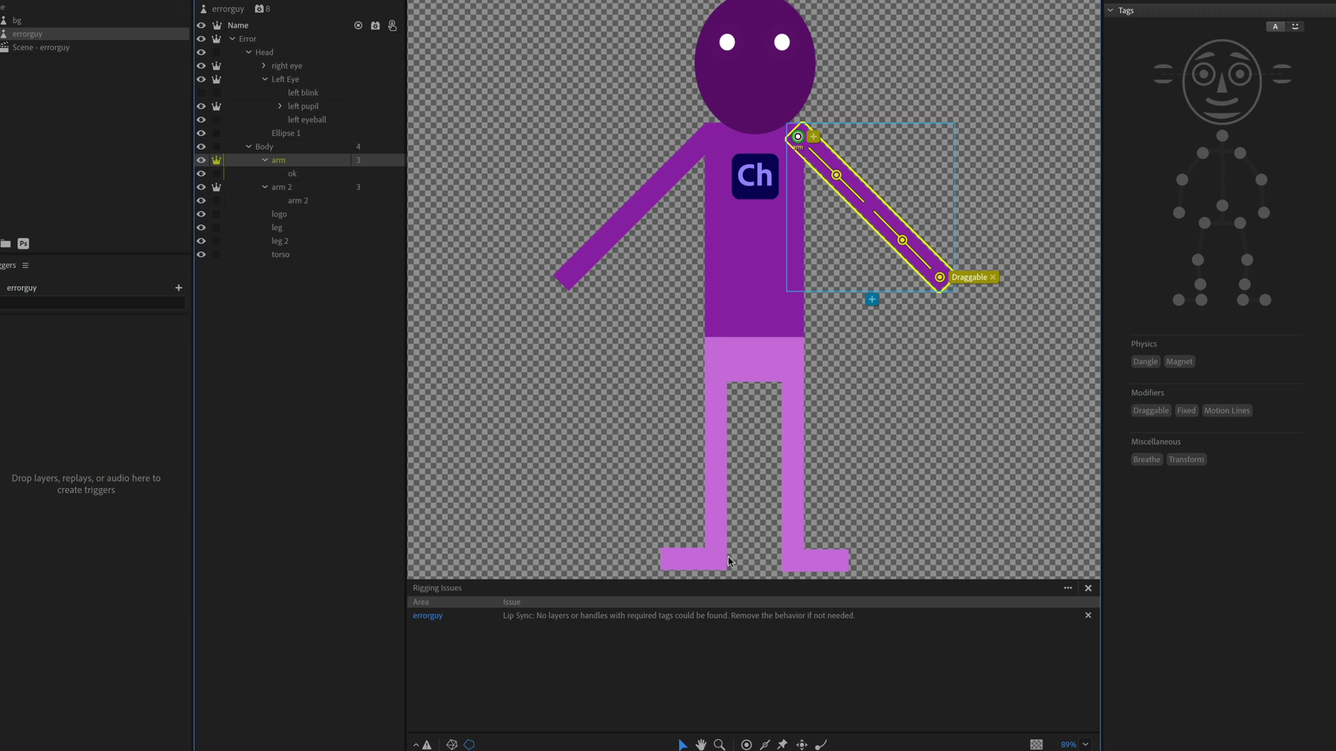
# Remove the Lip Sync behavior from errorguy and close the Rigging Issues panel
pyautogui.click(1079, 150)
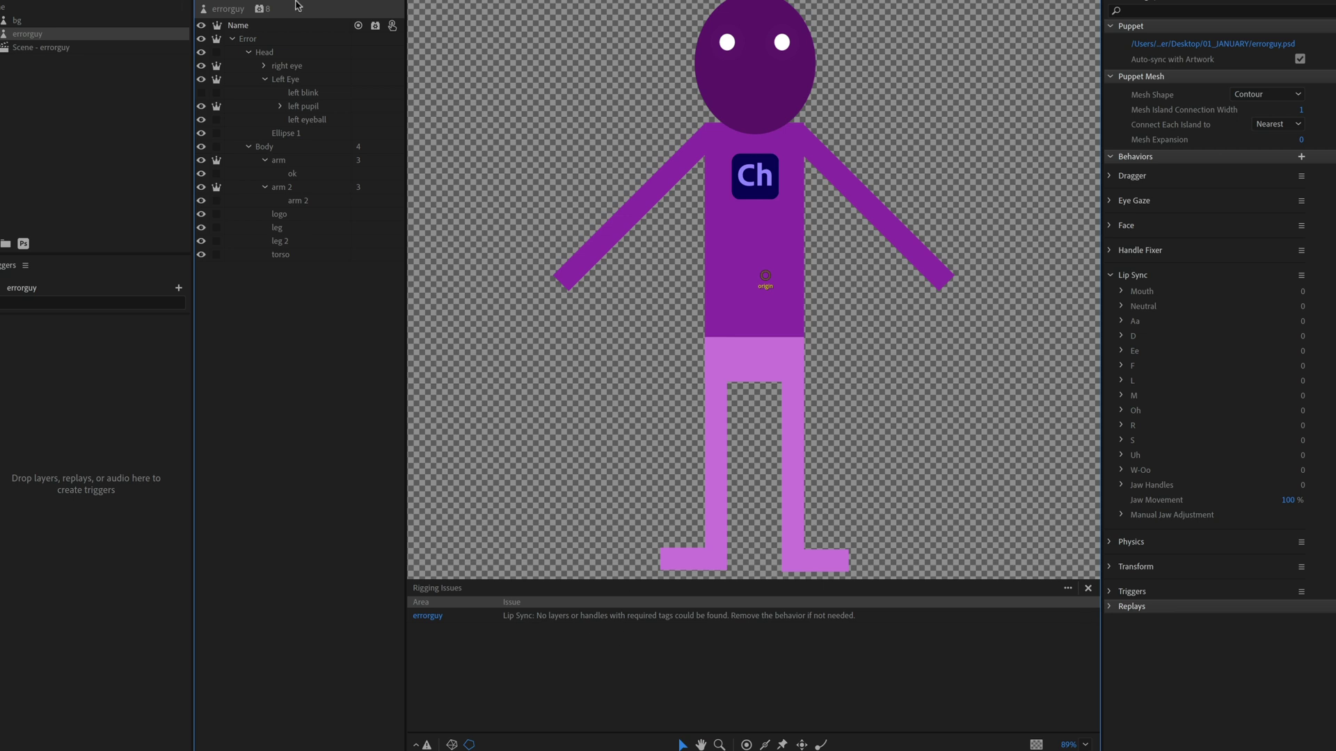
pyautogui.click(1301, 276)
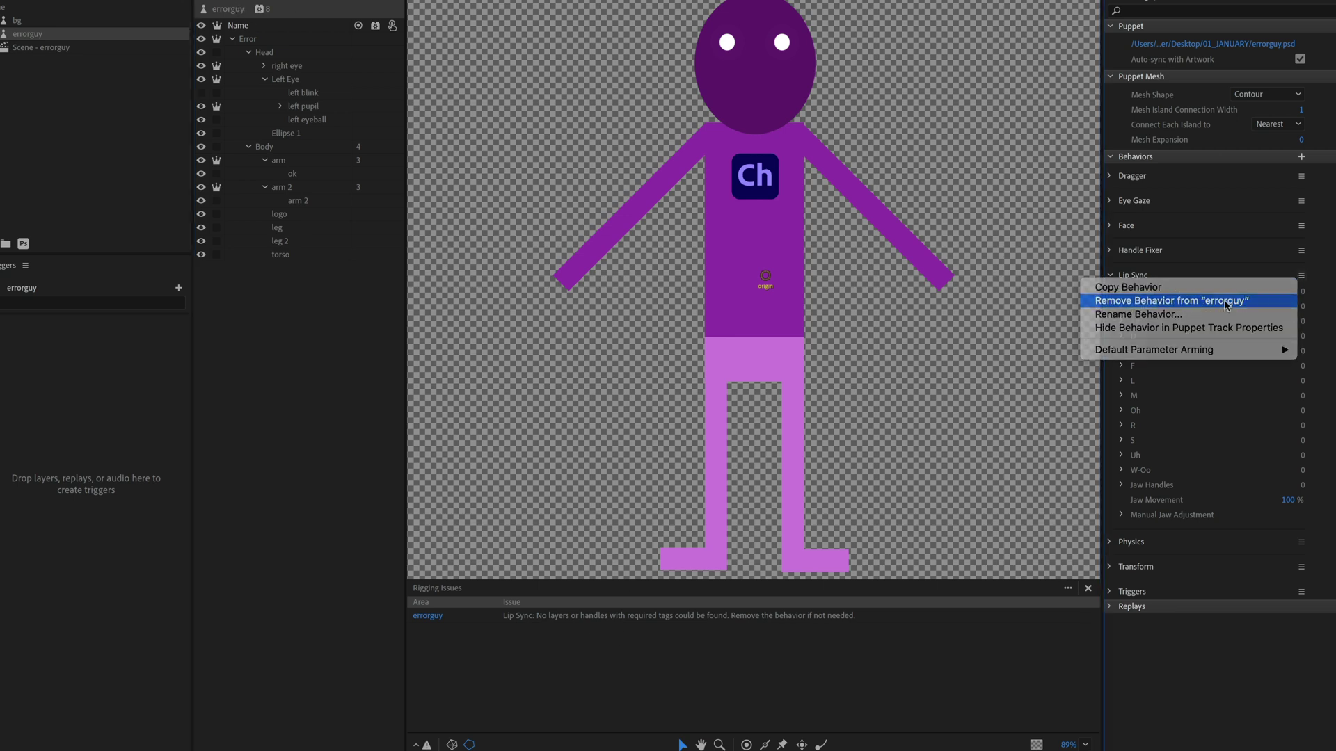
pyautogui.click(1226, 306)
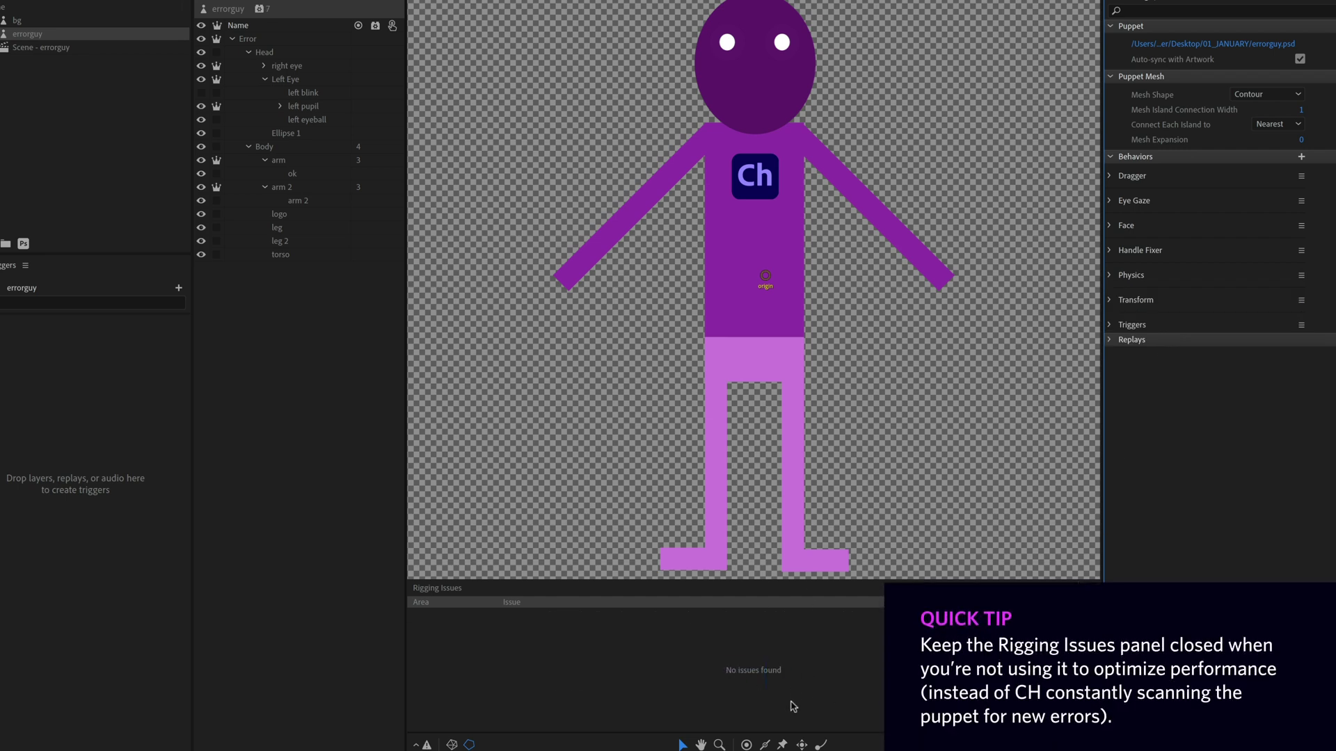
pyautogui.click(424, 745)
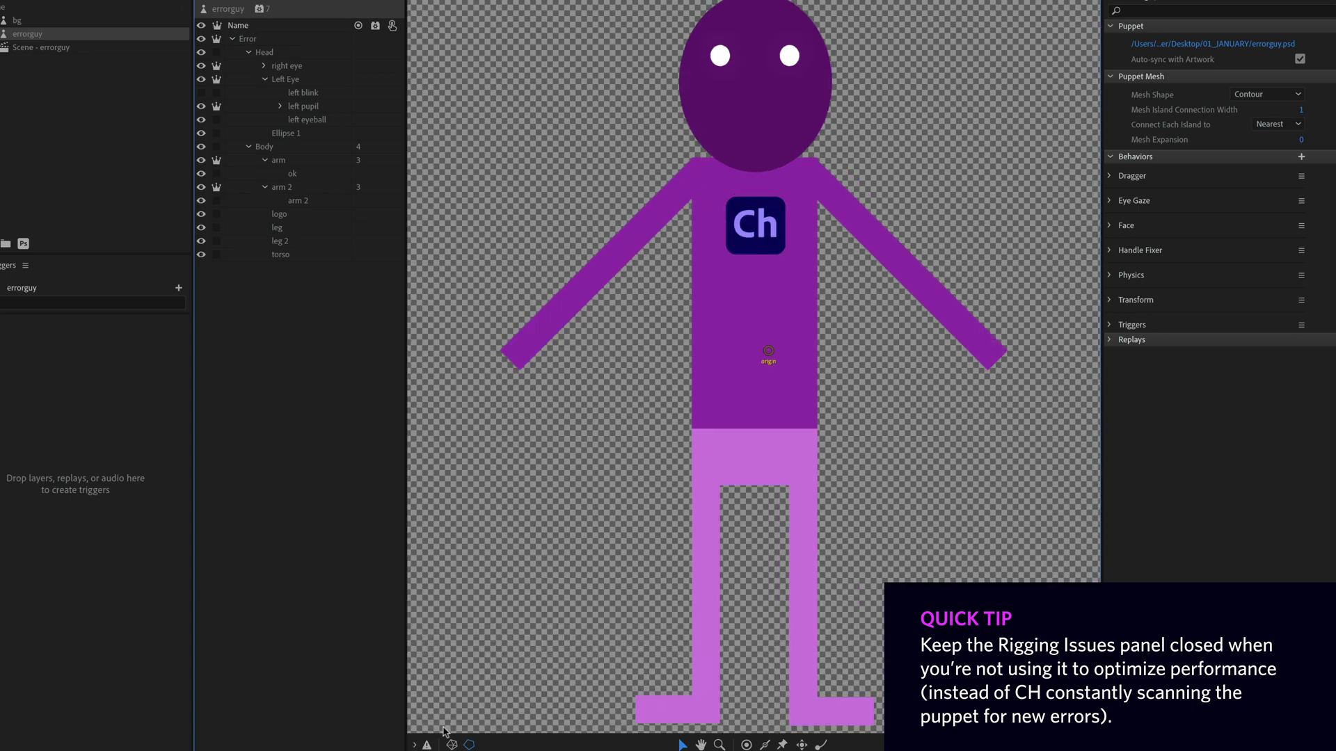